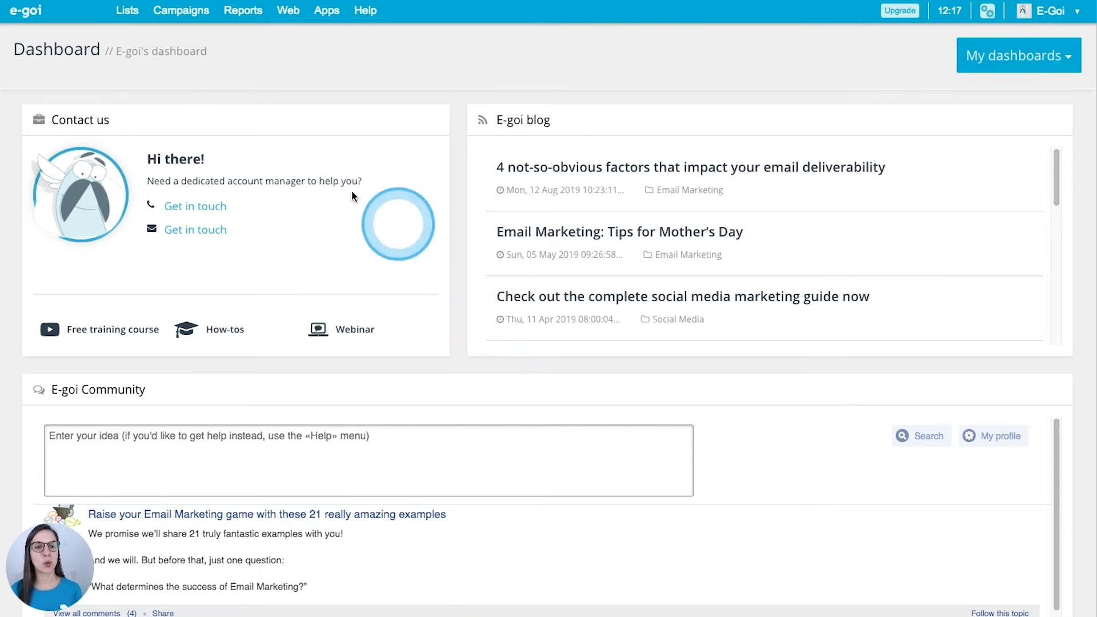
In the International Group list's contacts, set the search condition to match Language equal to English.
click(132, 11)
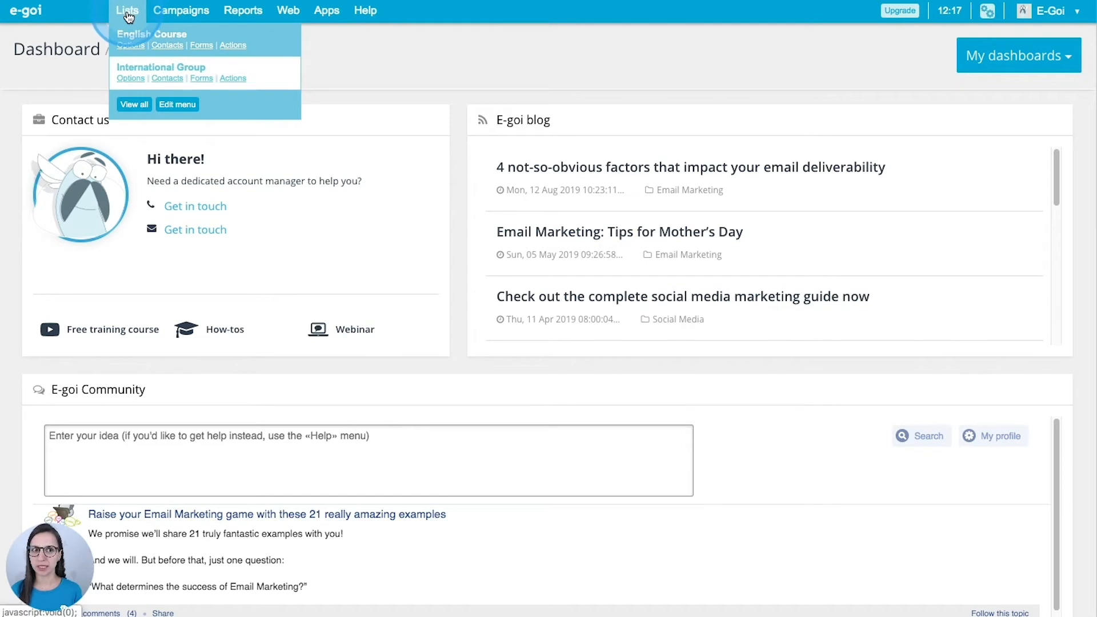
click(168, 80)
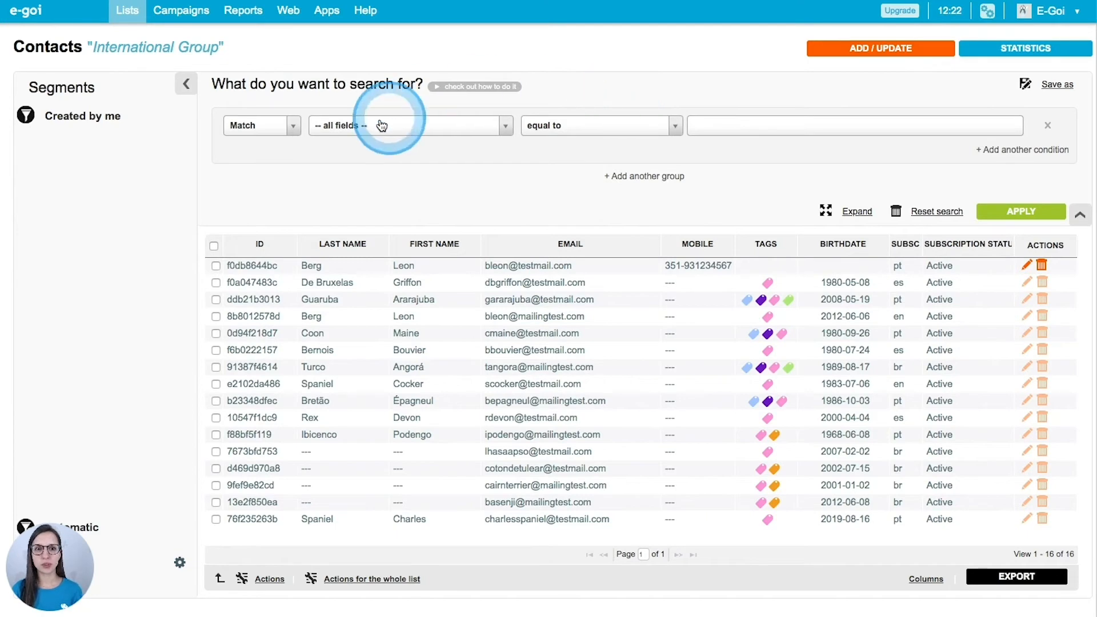
click(293, 126)
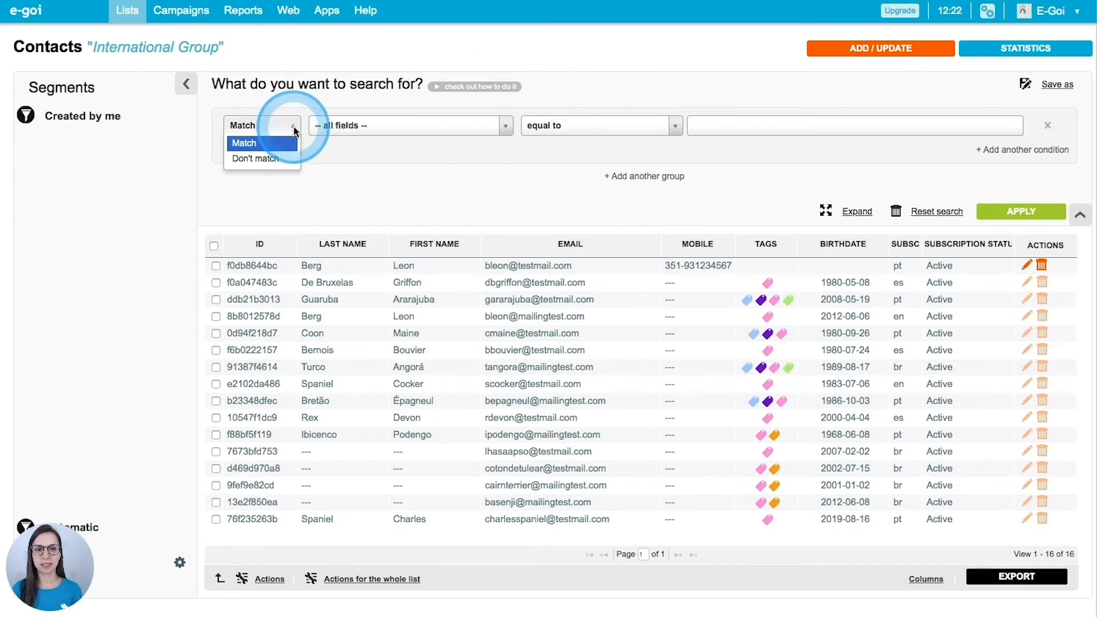
click(242, 144)
click(363, 128)
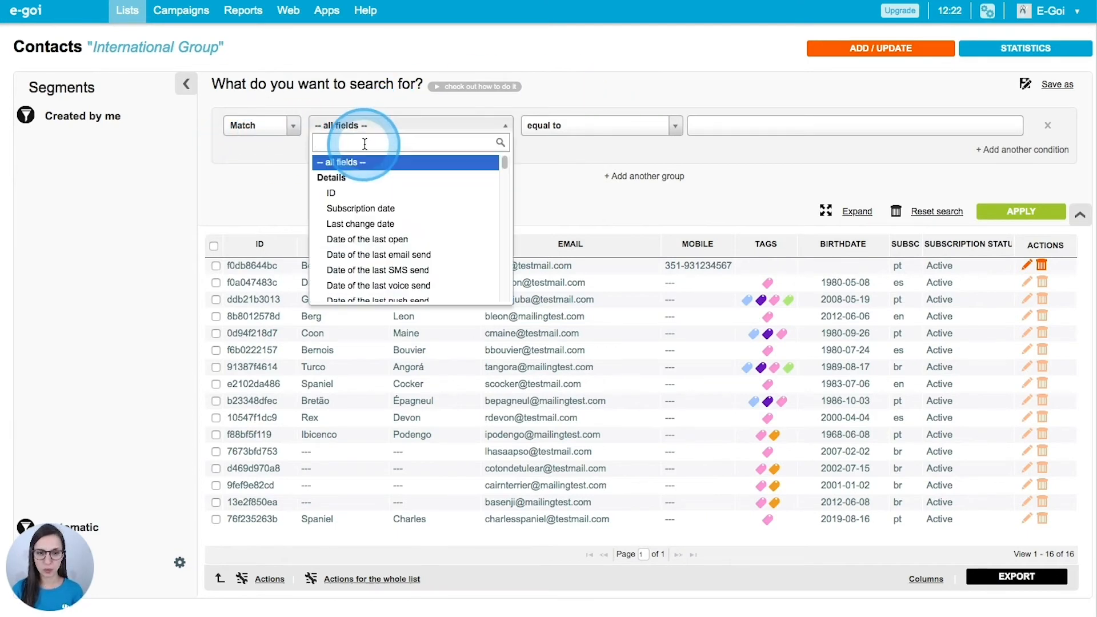
text(langu)
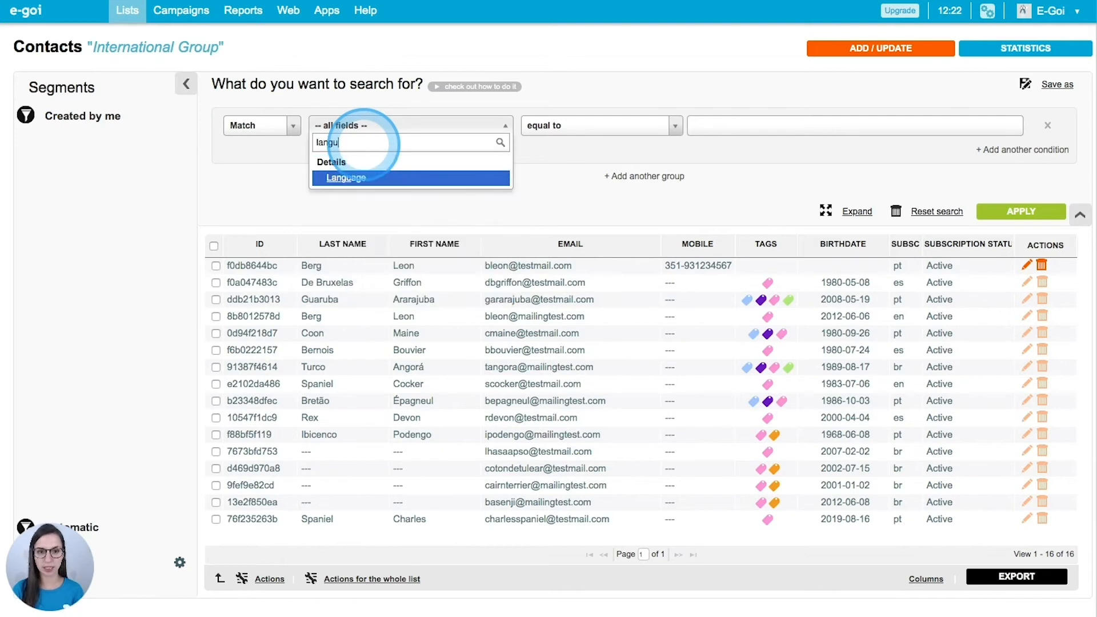
click(366, 178)
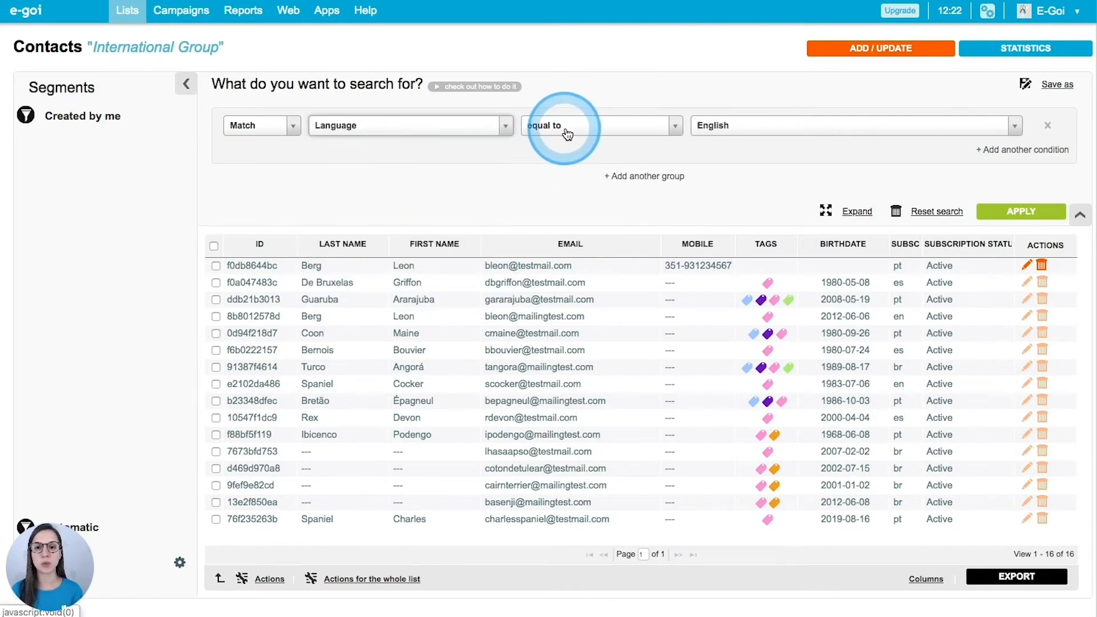
Add a second condition, Language equal to Spanish, joined with And, and apply the search.
click(1051, 149)
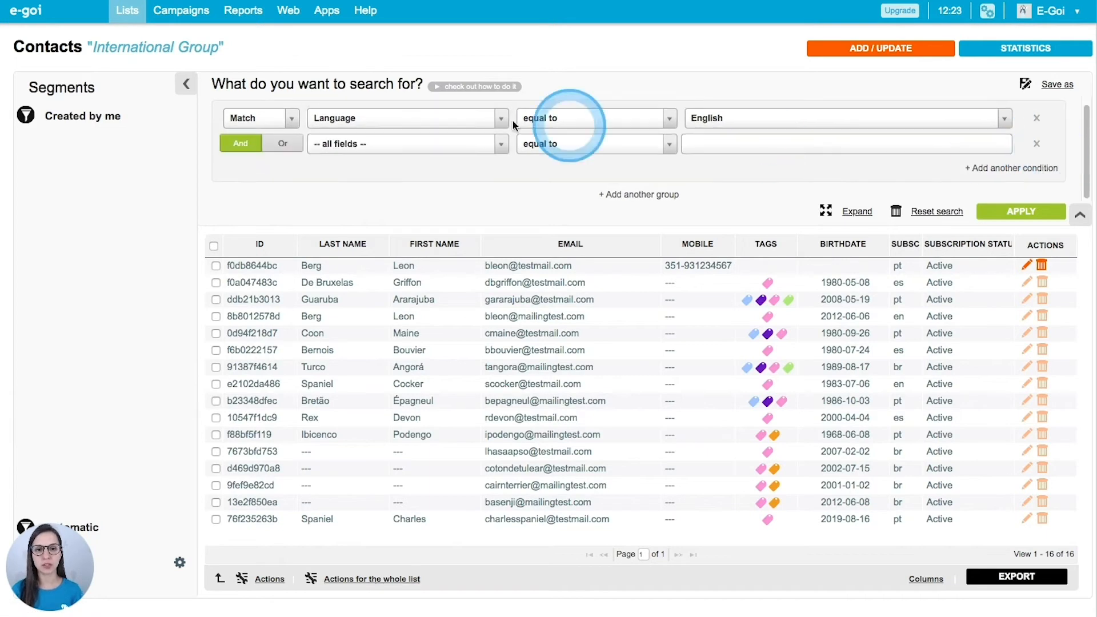
click(454, 144)
text(langua)
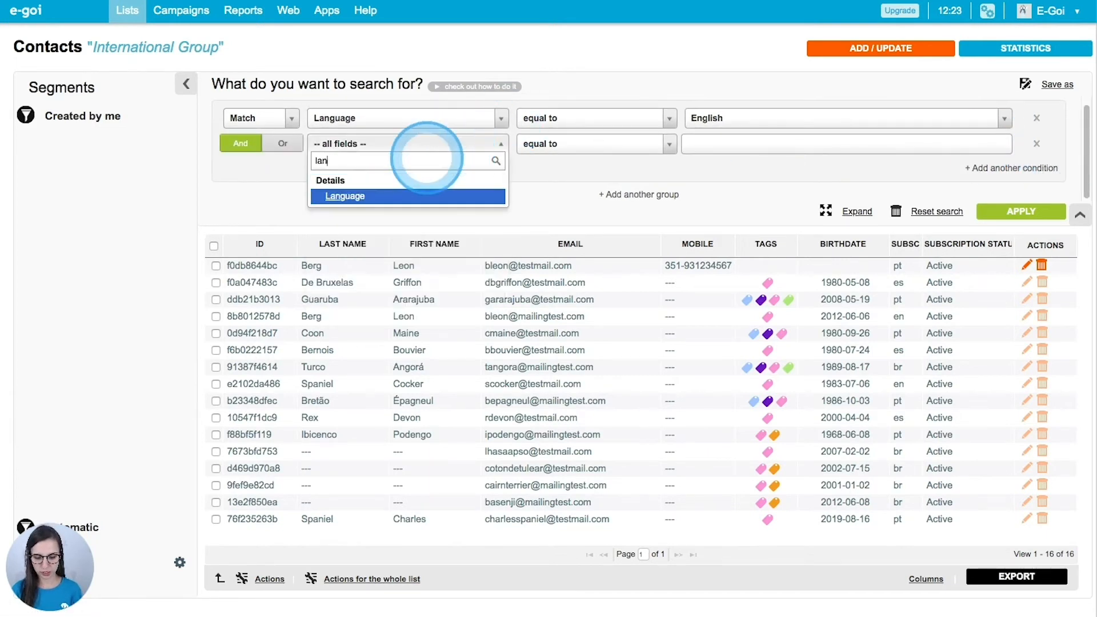
click(368, 197)
click(715, 147)
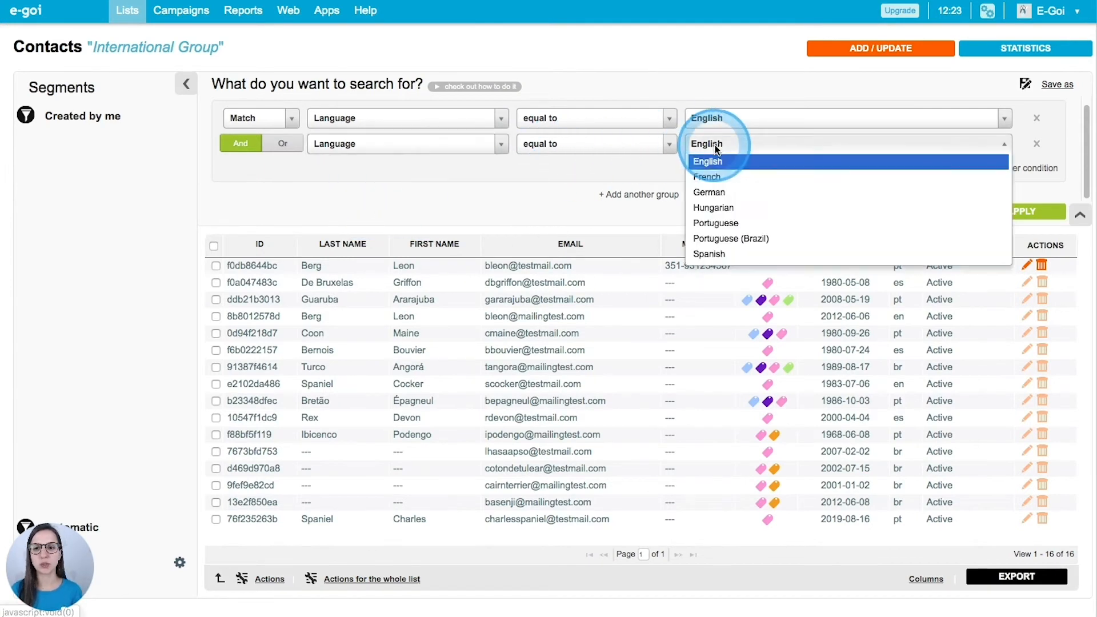
click(725, 255)
click(1034, 213)
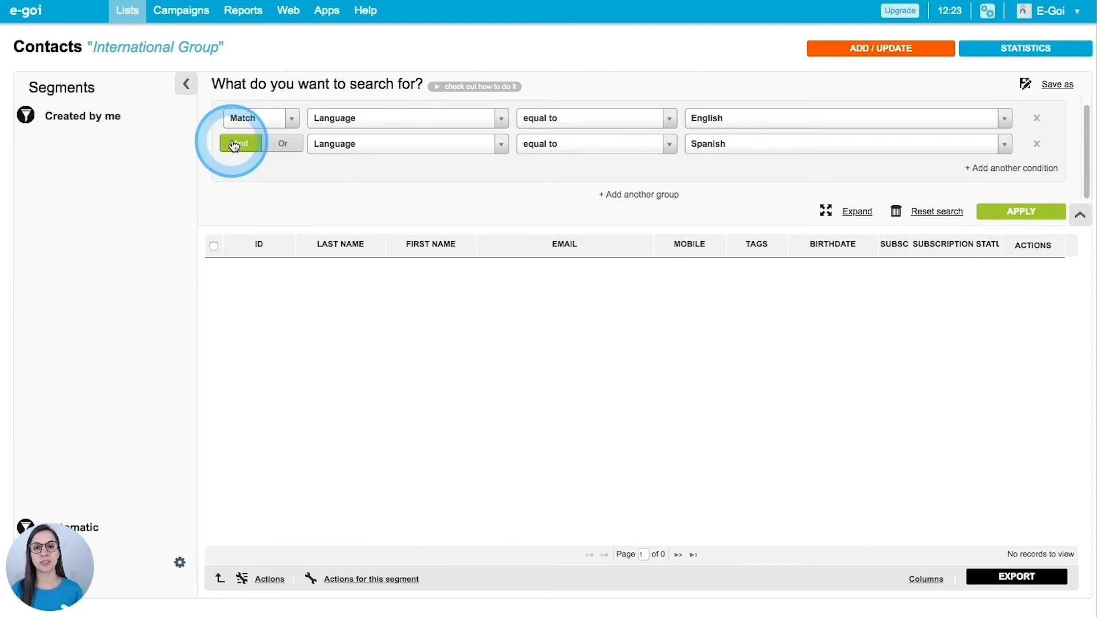
Join the two language conditions with Or, apply the search and save it as the segment "Course EN ES".
click(280, 144)
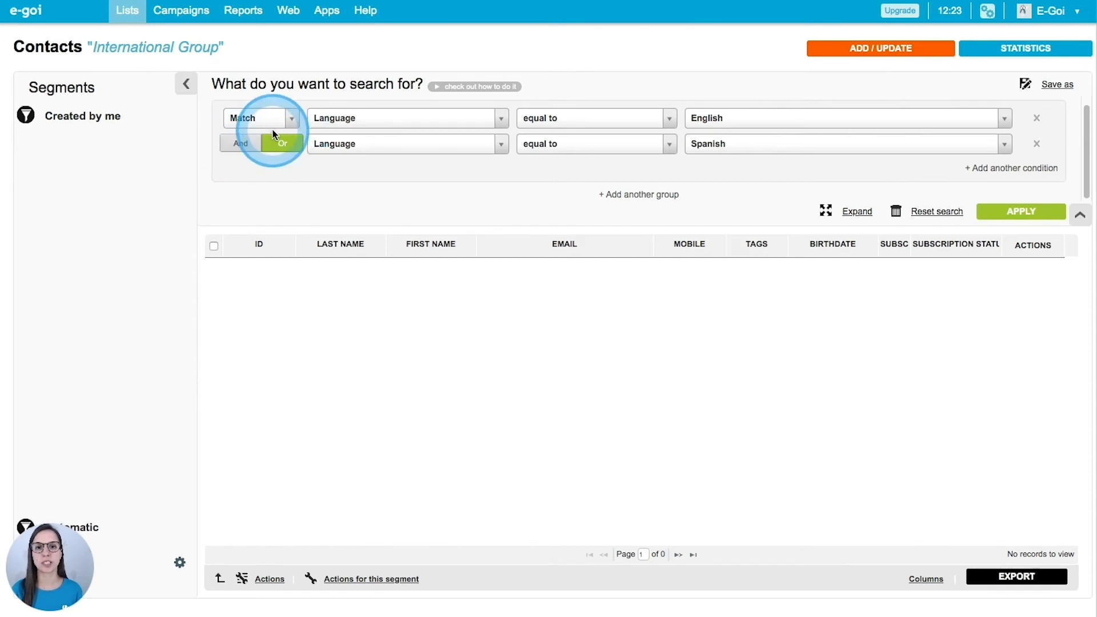
click(1022, 212)
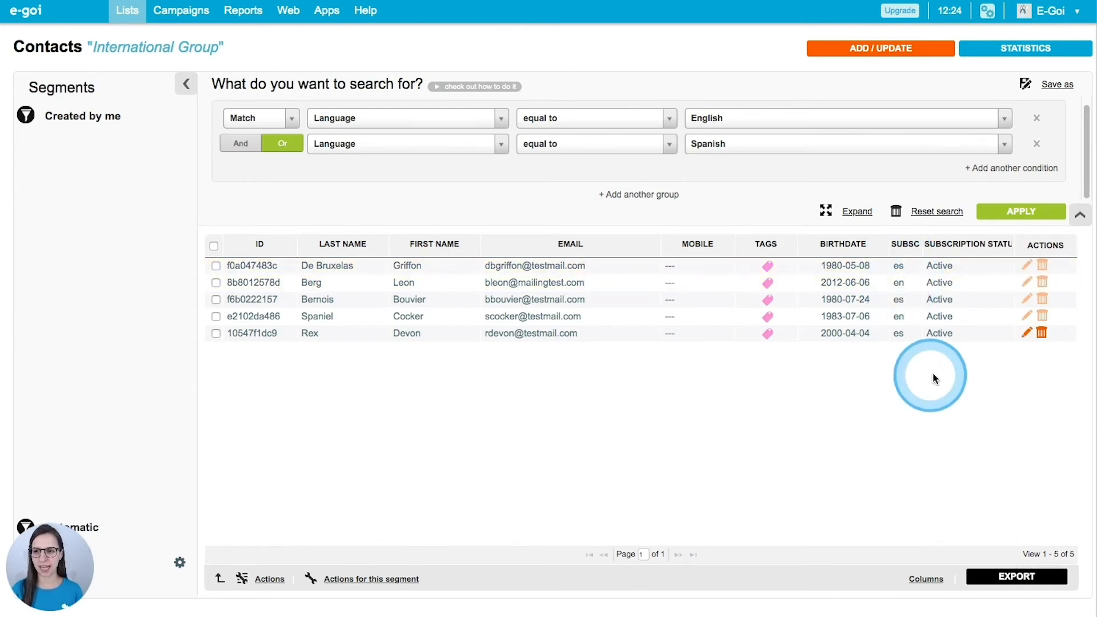
click(1066, 87)
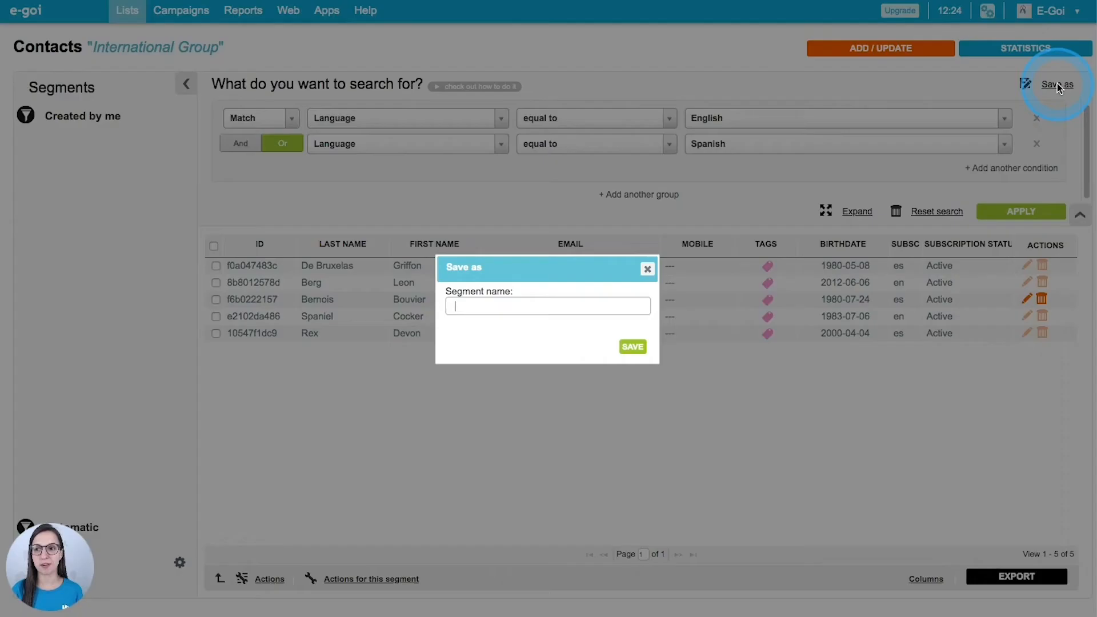
click(491, 303)
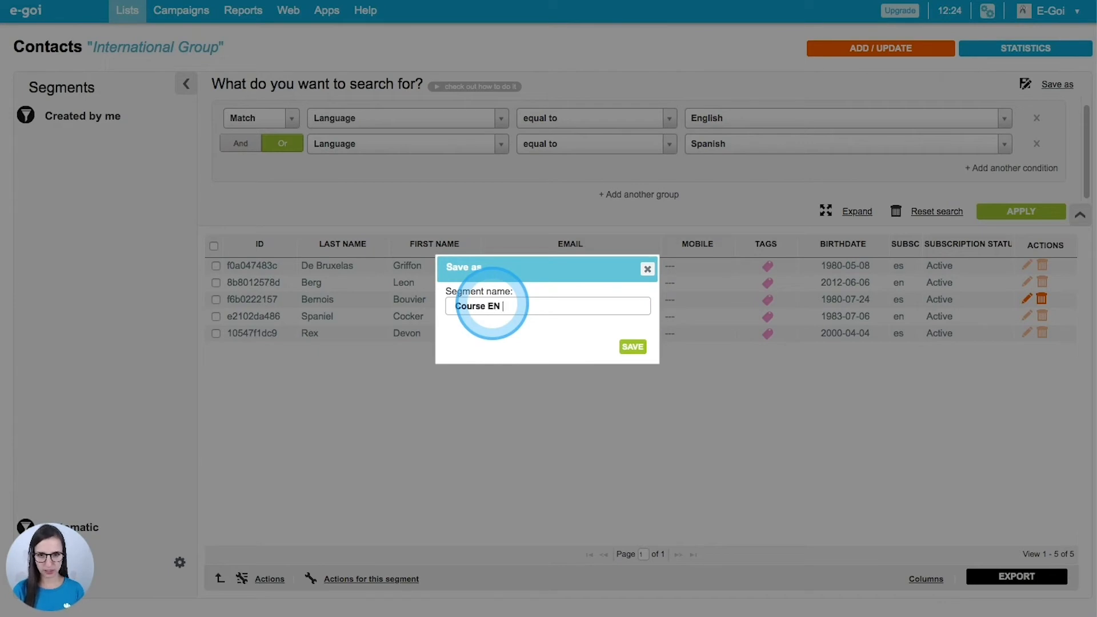
click(633, 347)
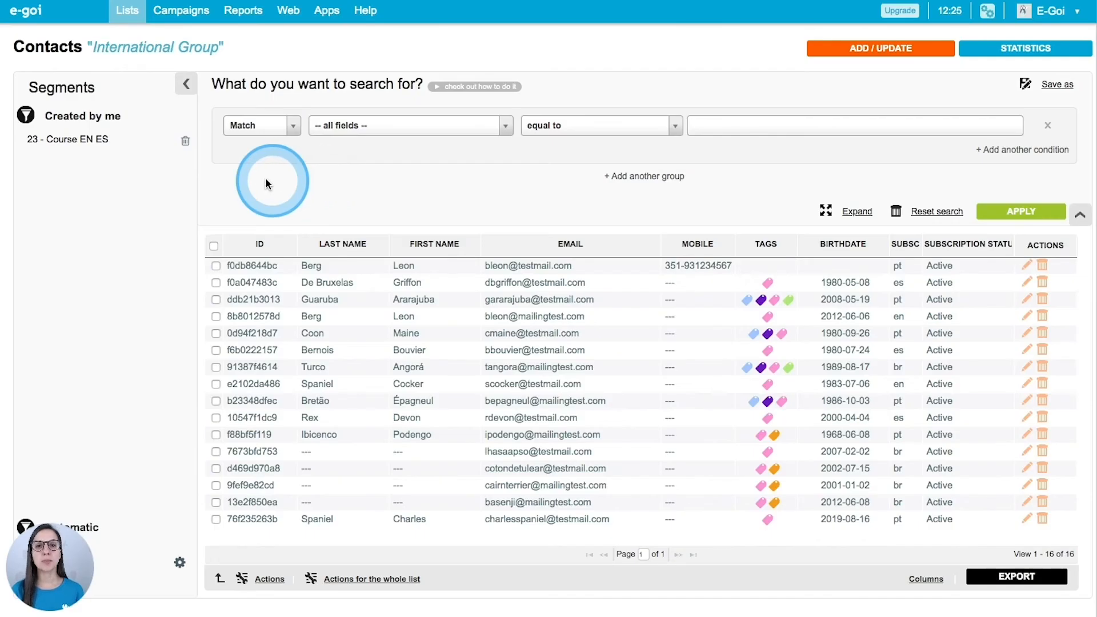
Open the saved segment "Course EN ES" and expand its search conditions area.
click(83, 145)
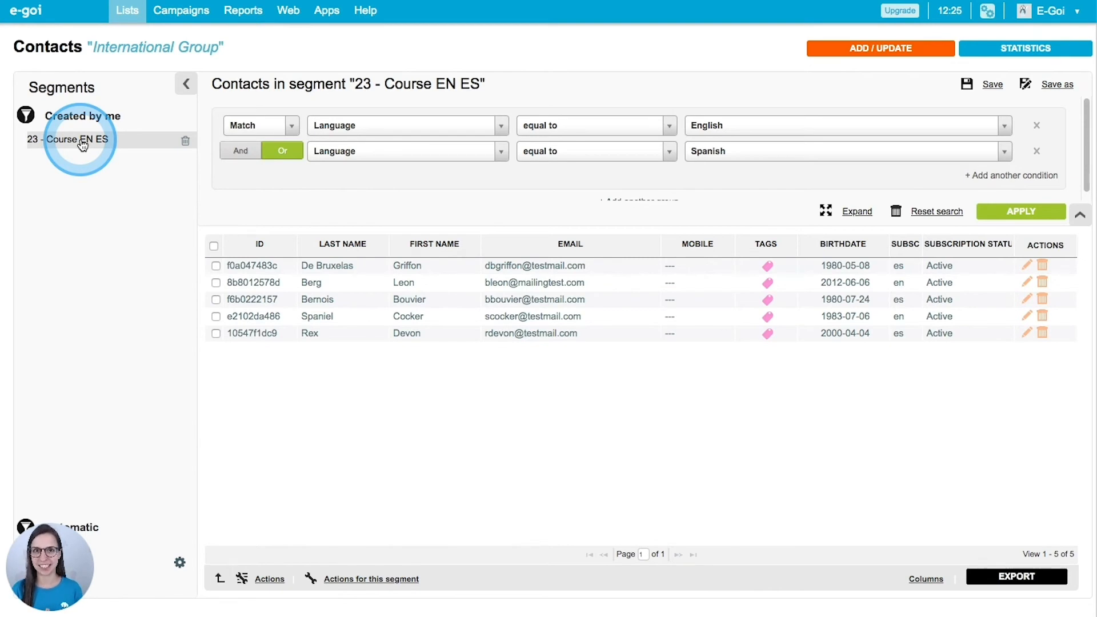
click(846, 212)
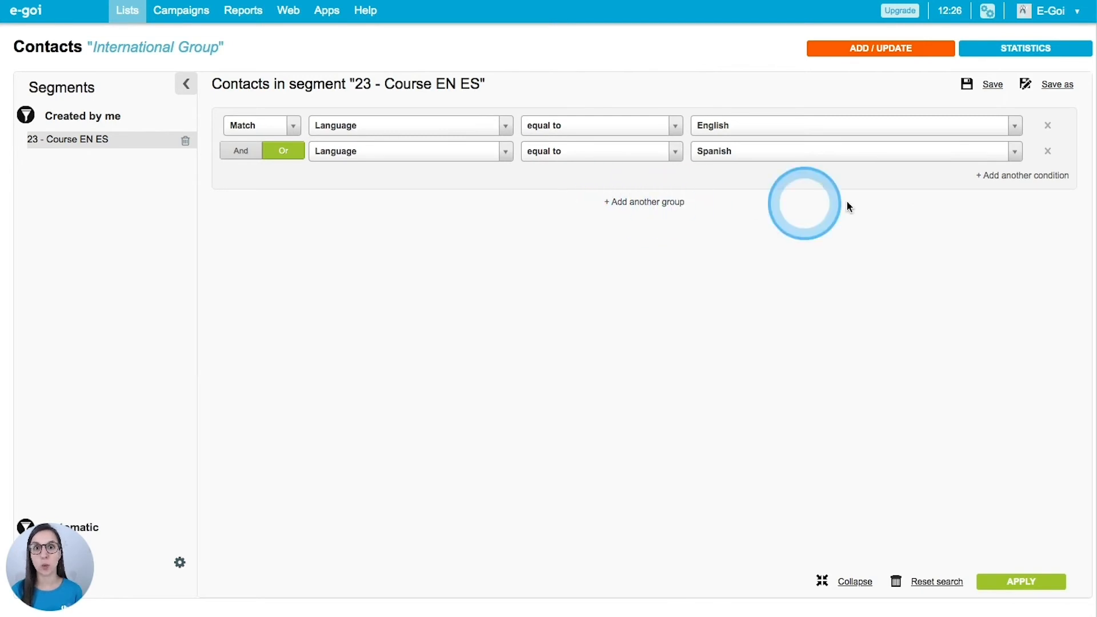
click(1015, 181)
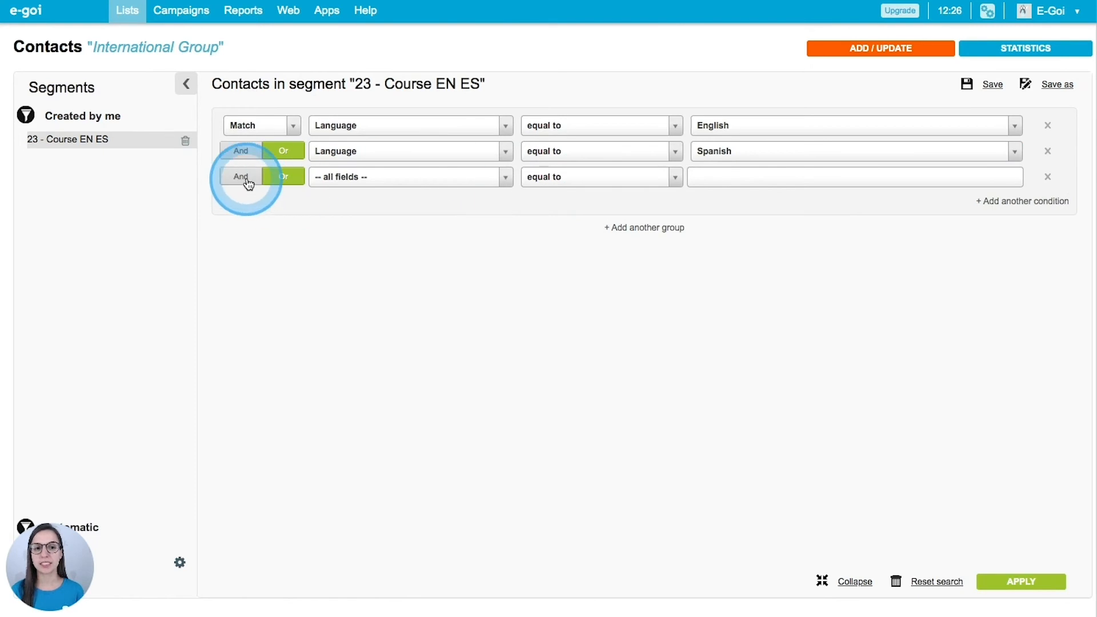
click(240, 177)
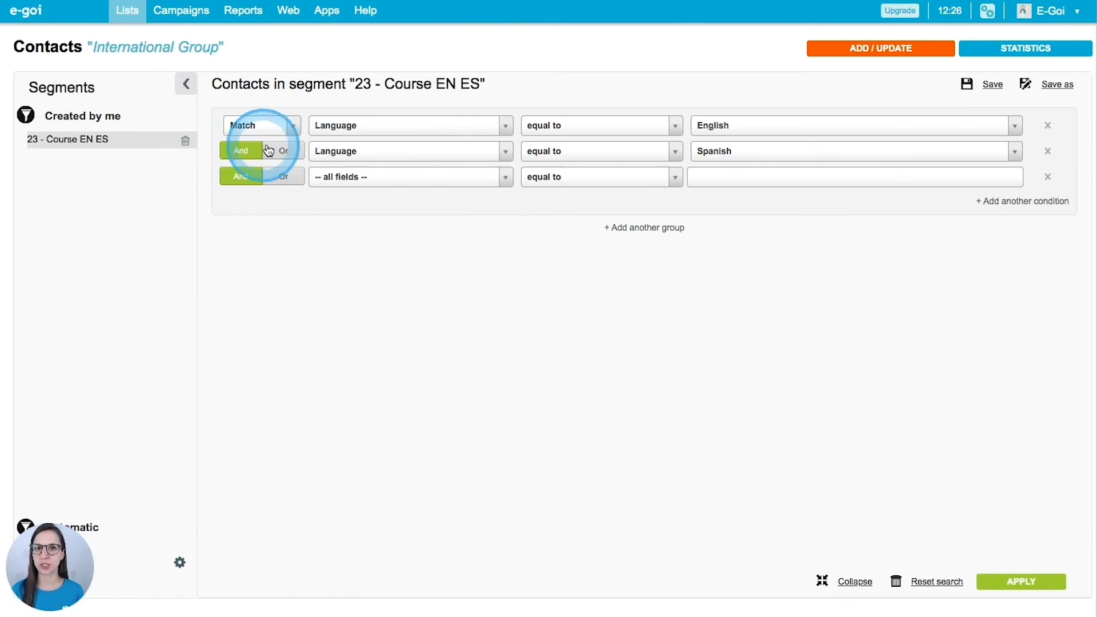
click(287, 153)
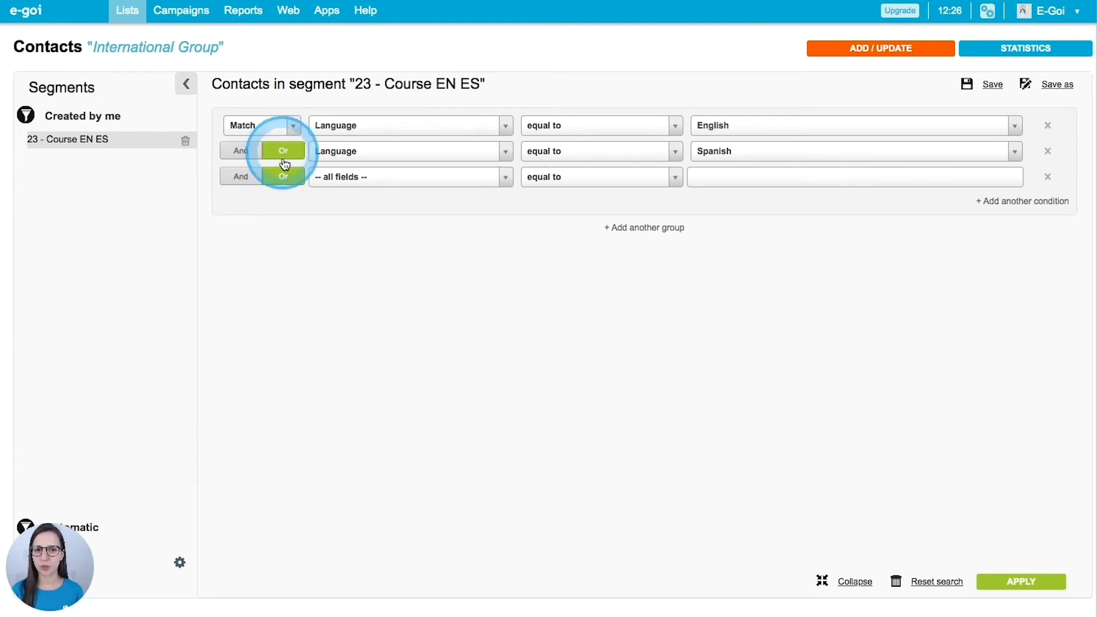
click(1047, 177)
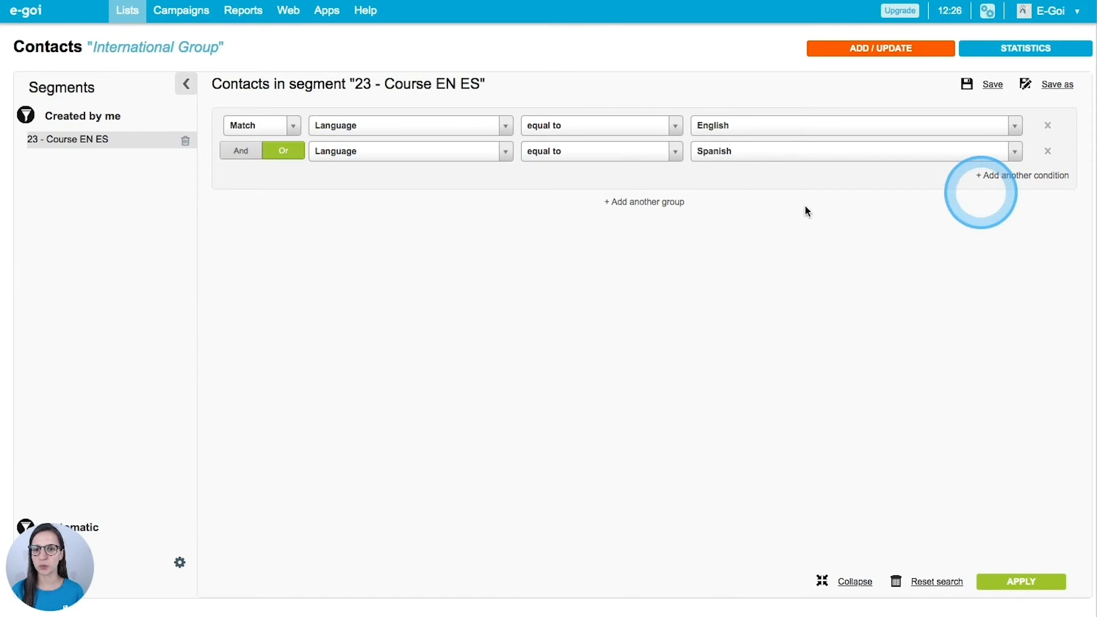
Add another condition group joined with And and choose Birthdate as its field.
click(654, 203)
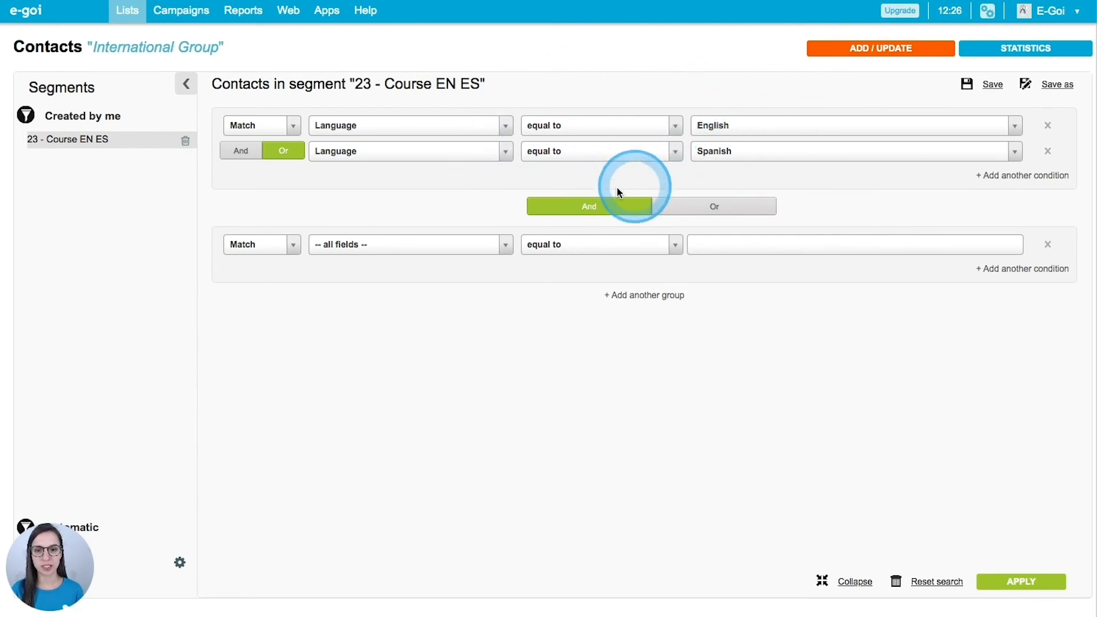
click(448, 246)
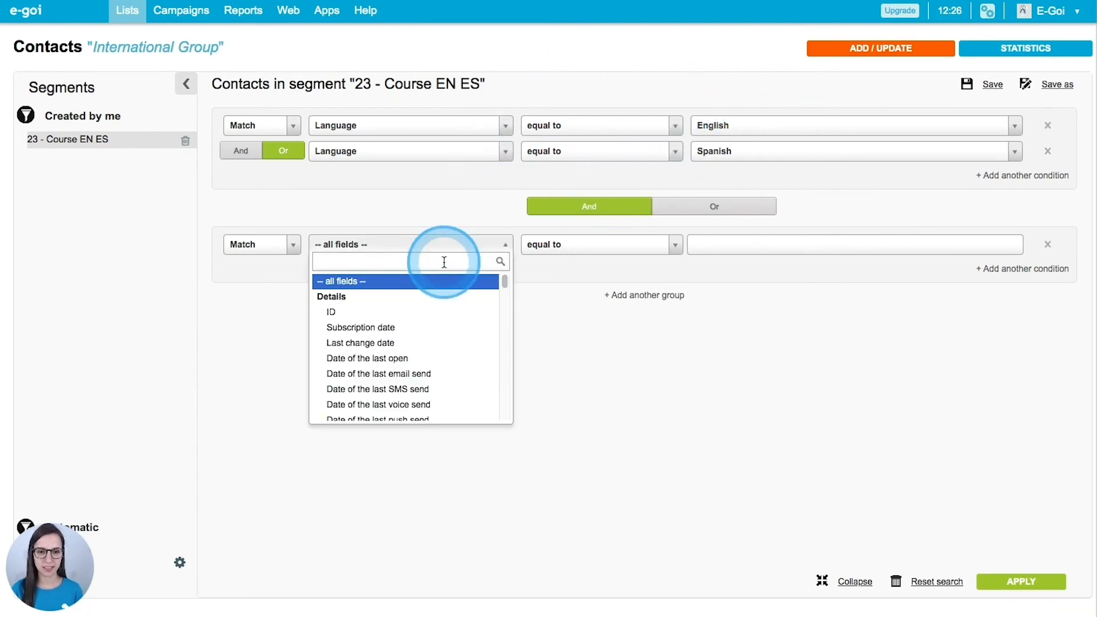
text(birth)
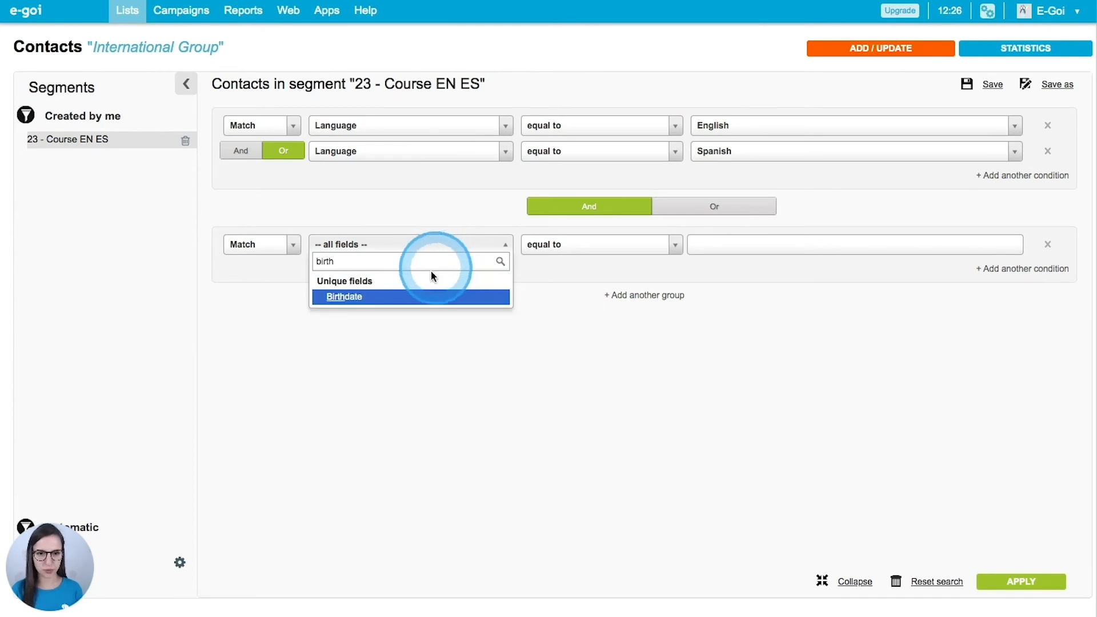
click(356, 298)
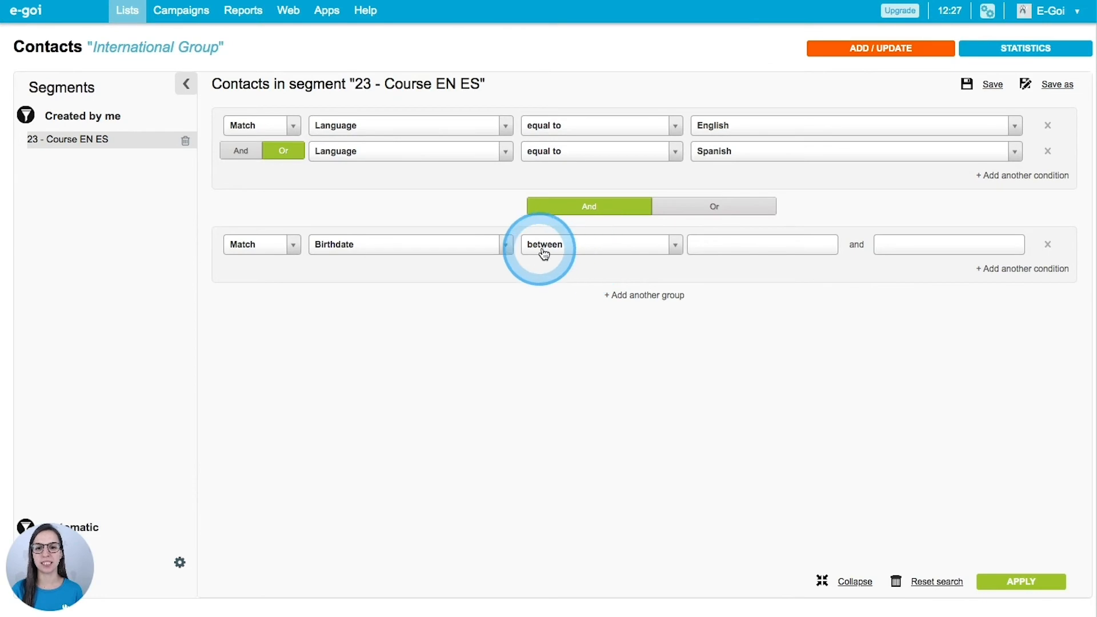
Set the Birthdate condition to contains 1980 and apply the search to the segment's contacts.
click(580, 249)
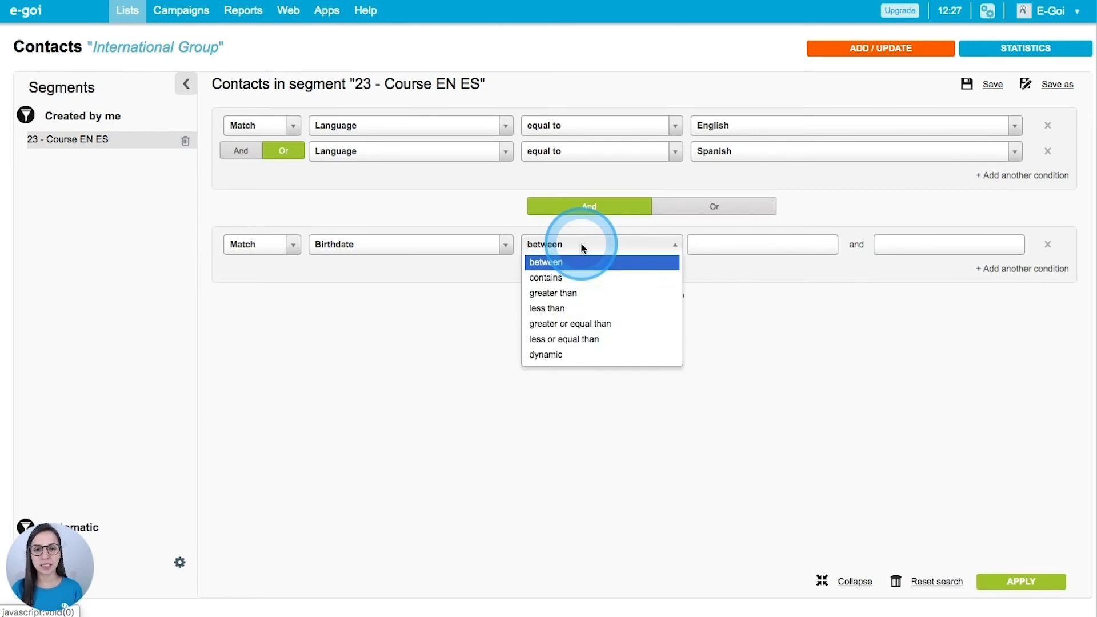
click(566, 278)
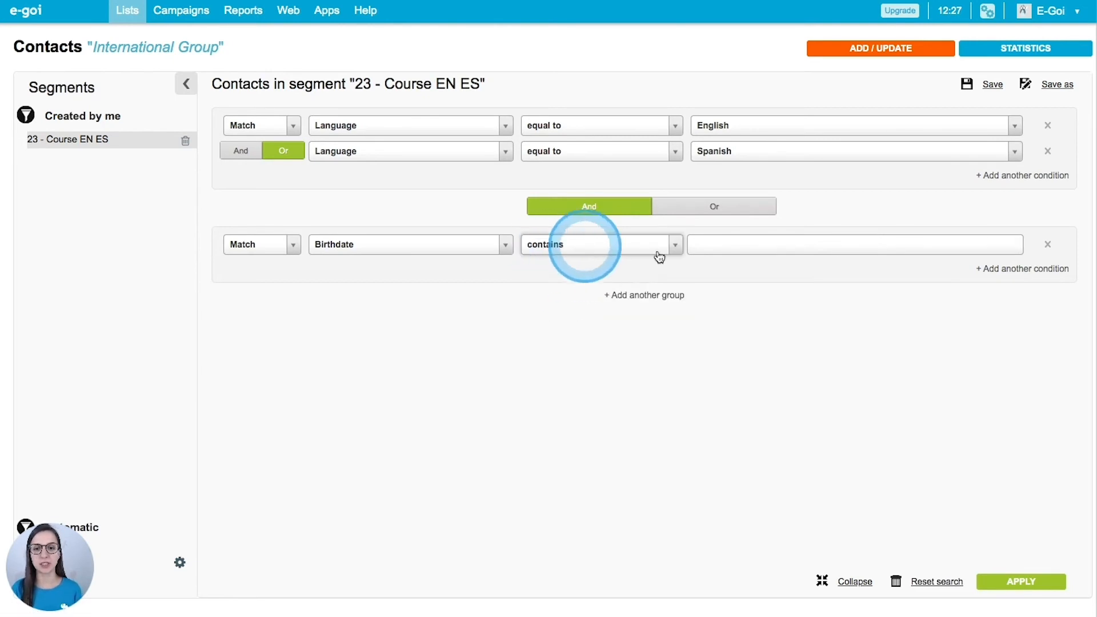
click(714, 246)
text(1980)
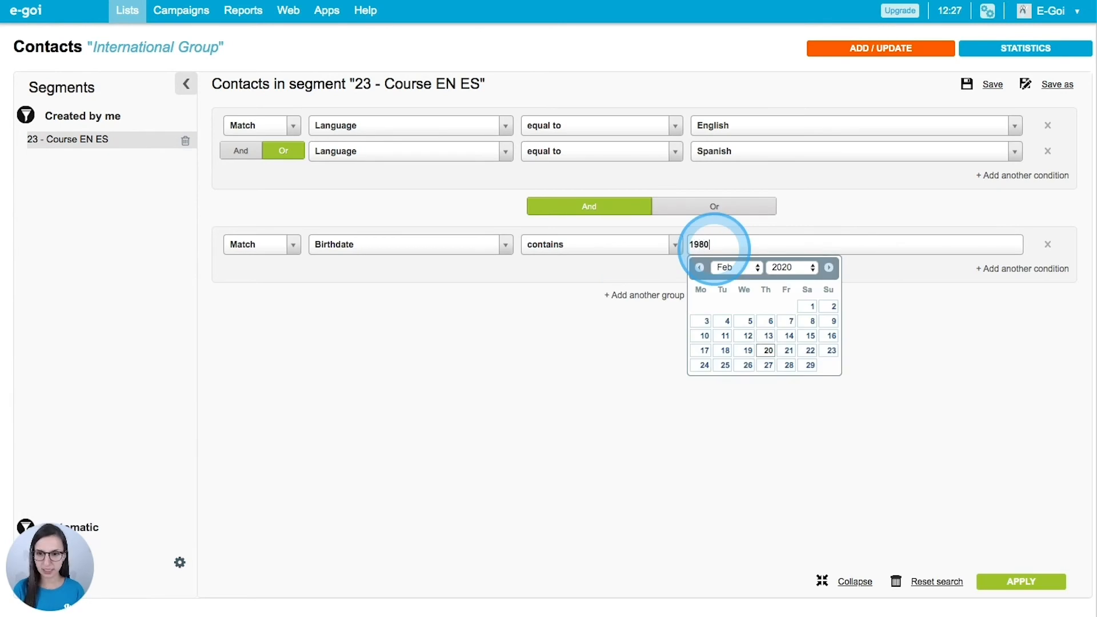
click(851, 222)
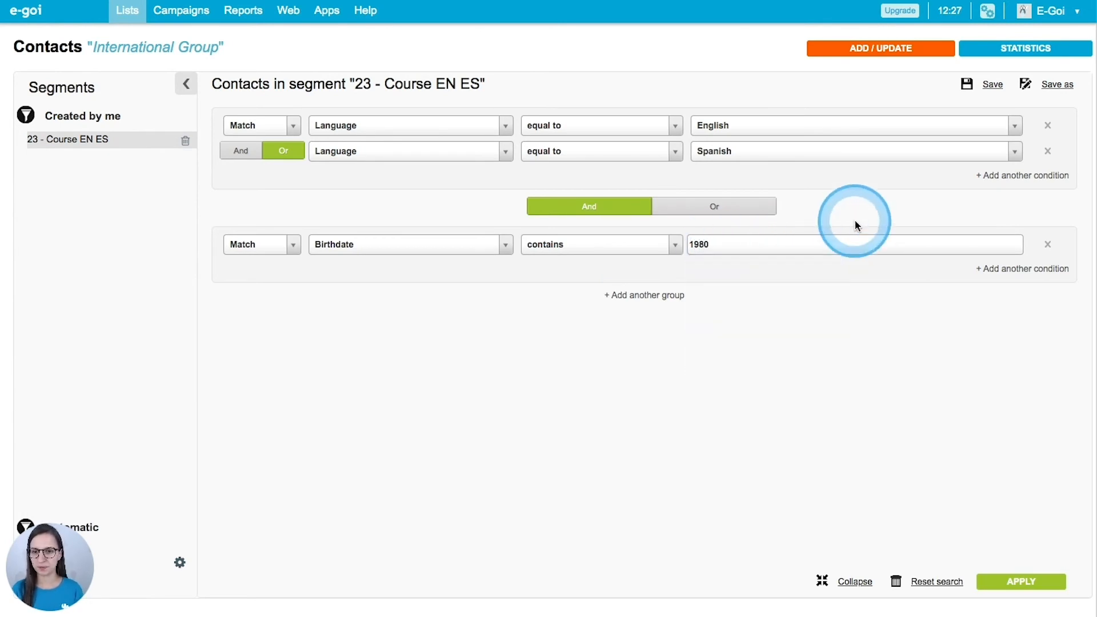
click(1013, 582)
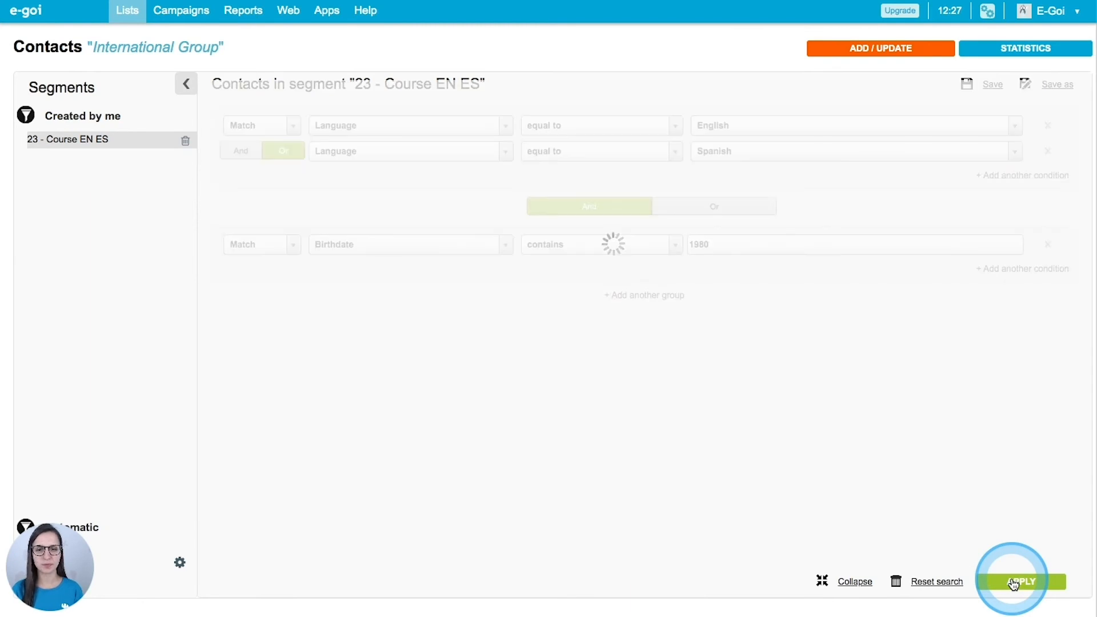
click(856, 581)
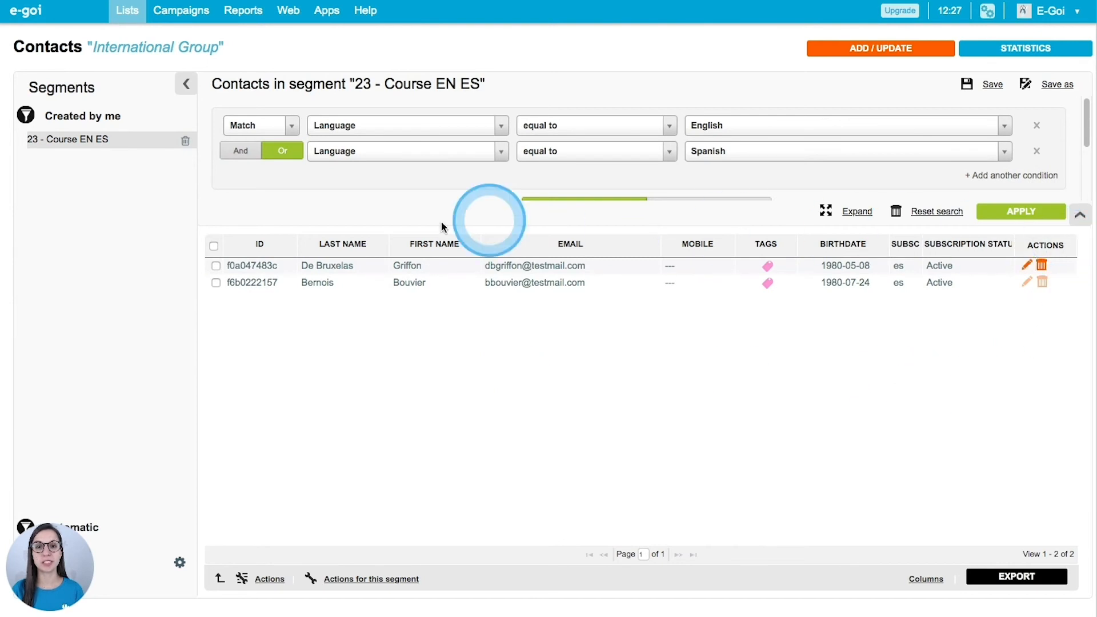
click(402, 231)
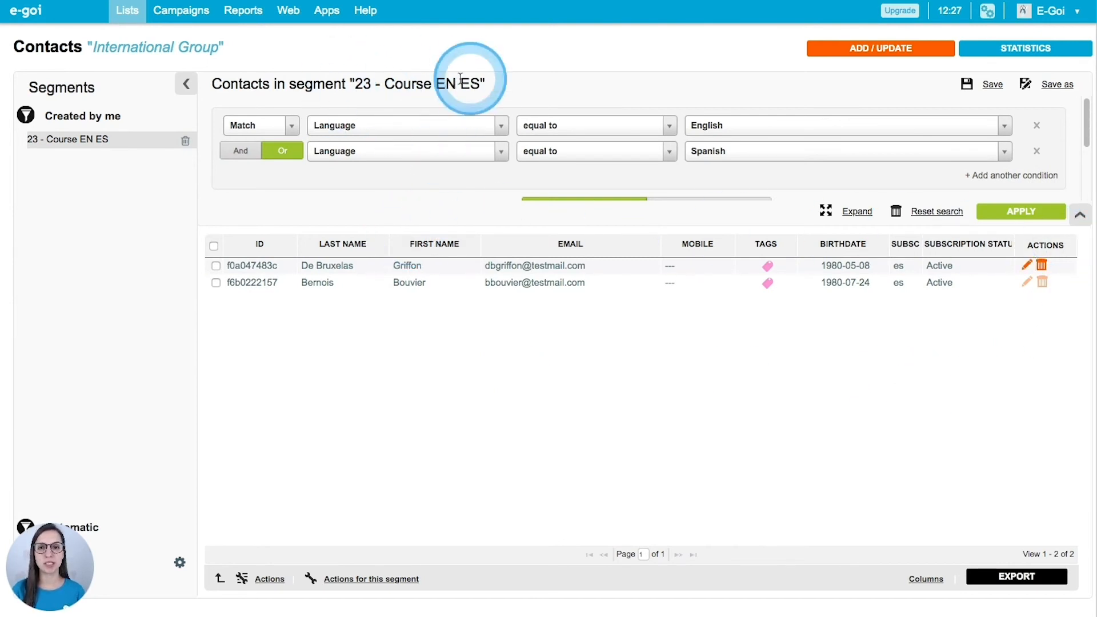
Save the filtered search as a new segment named "Course EN ES 1980" and reset the search.
click(1048, 87)
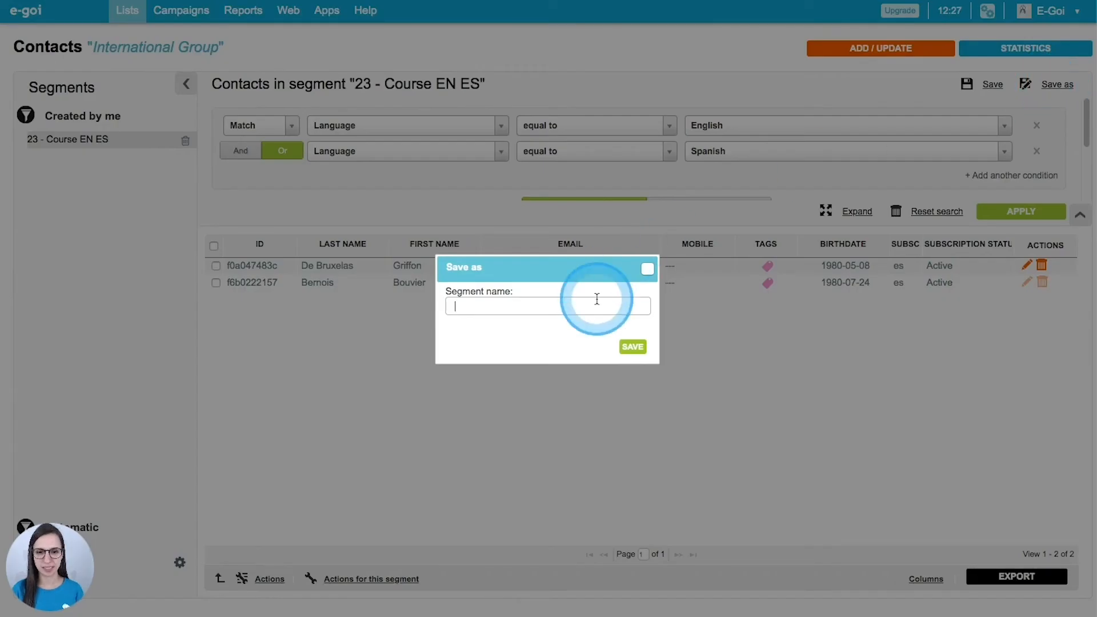
text(Course EN ES 1980)
click(625, 348)
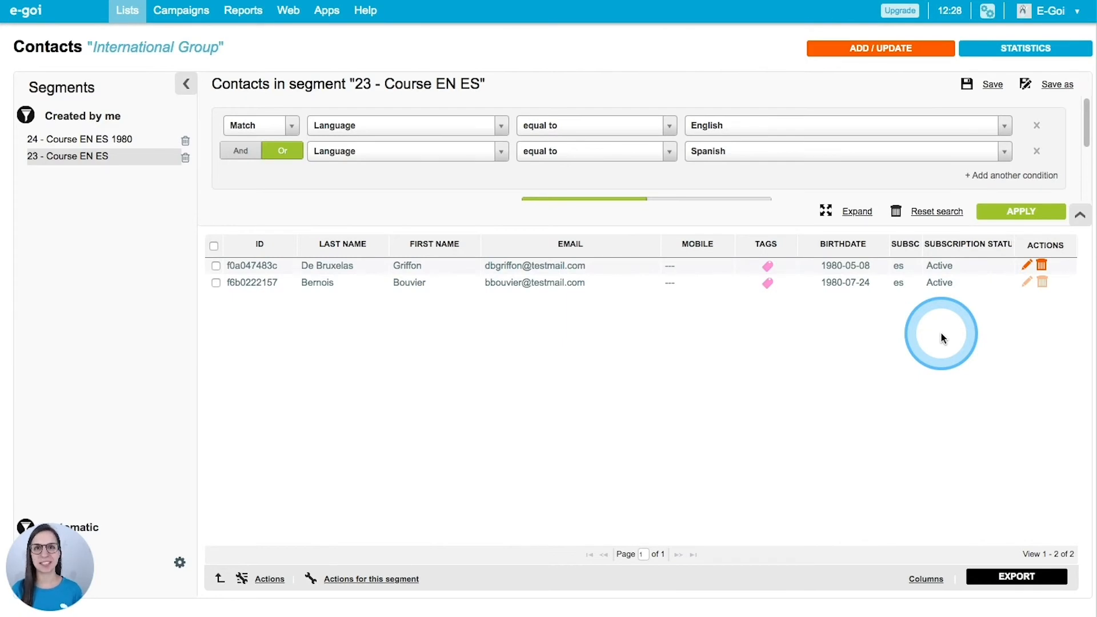
click(936, 211)
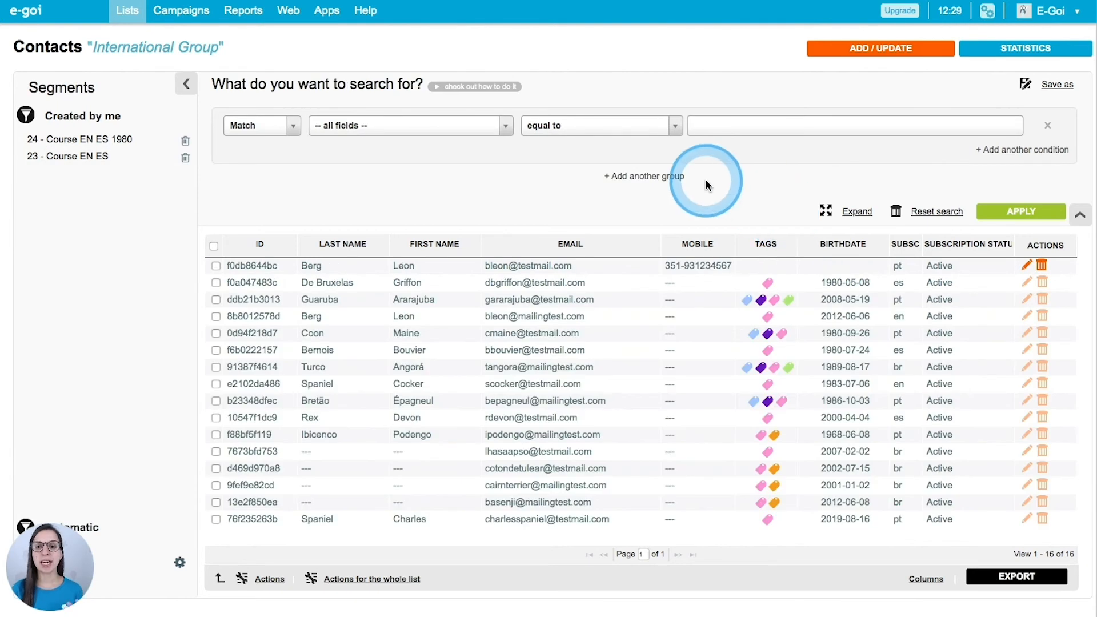
Add further conditions joined with And and set the last one to Segment equal to "24 - Course EN ES 1980".
click(1020, 153)
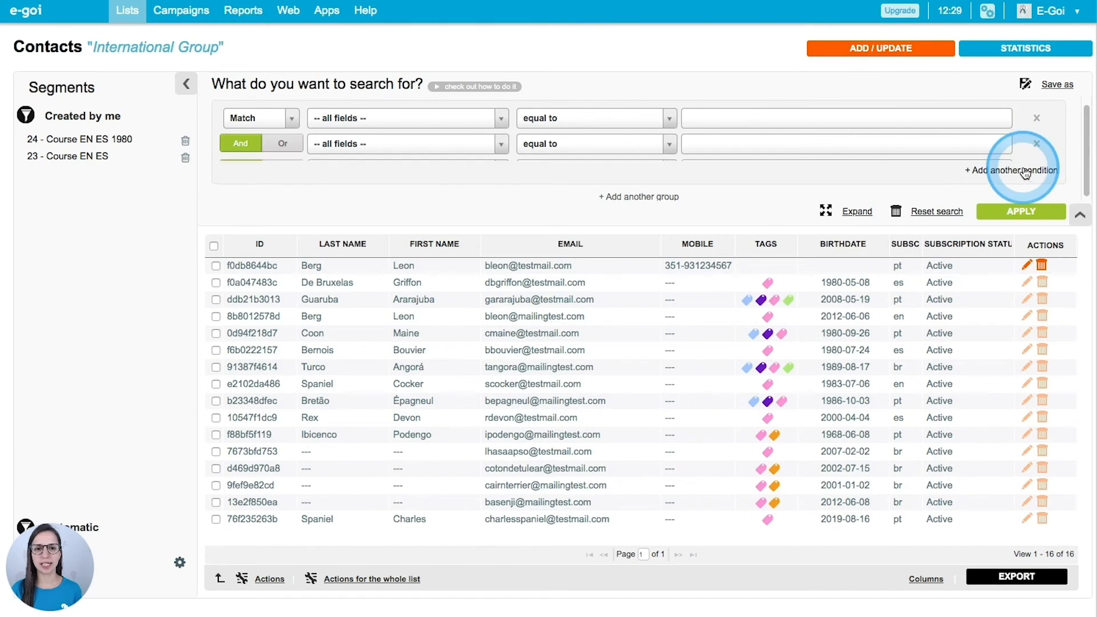
click(1024, 169)
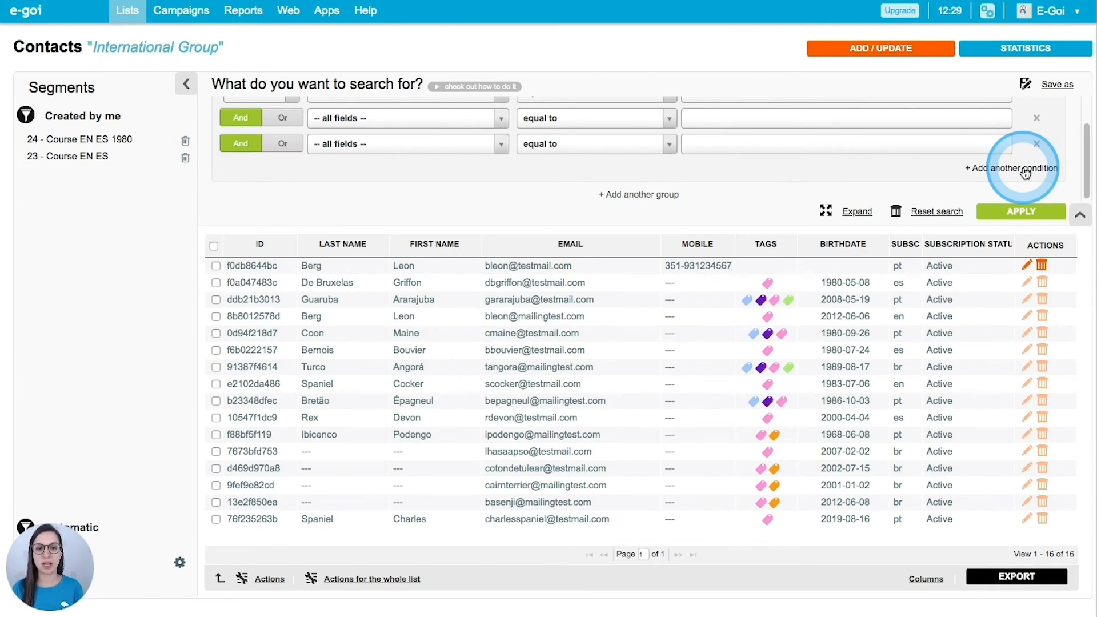
click(357, 149)
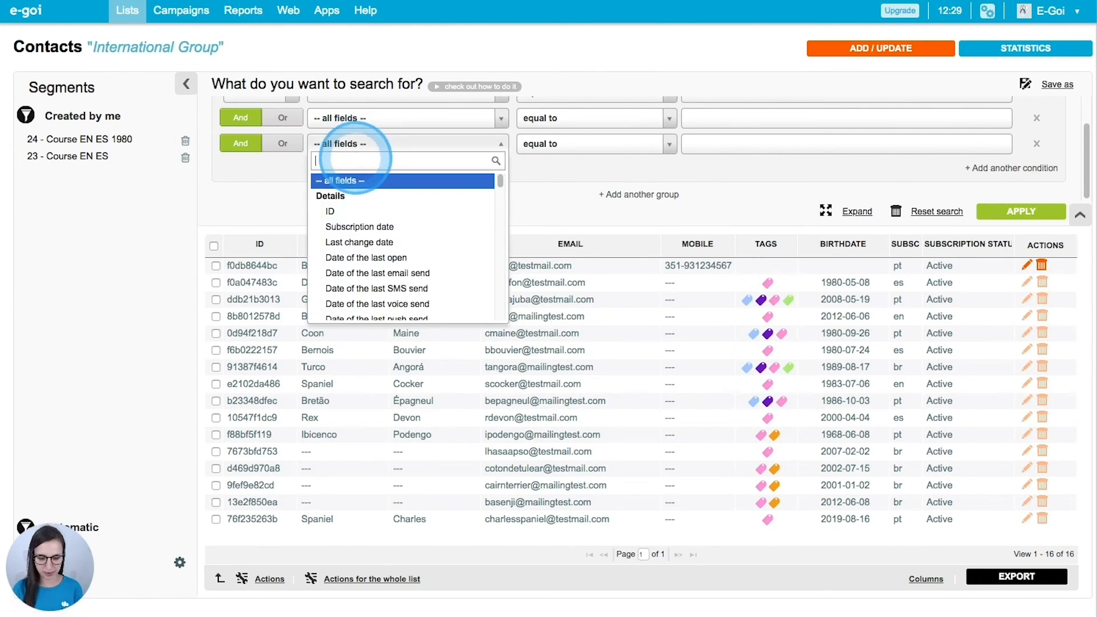
text(segment)
click(343, 196)
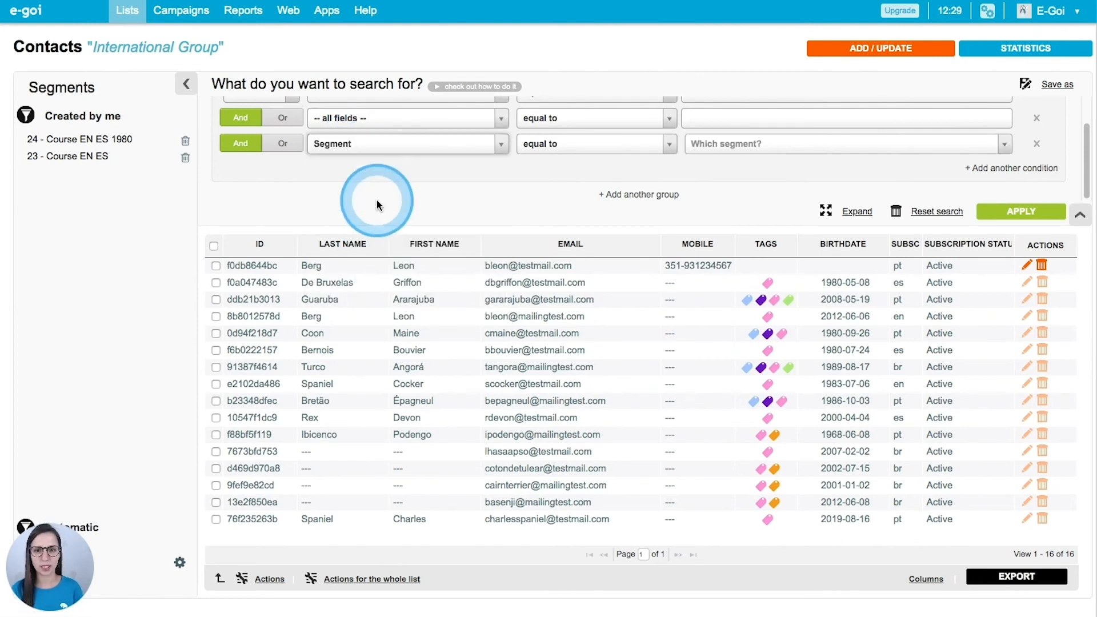
click(730, 150)
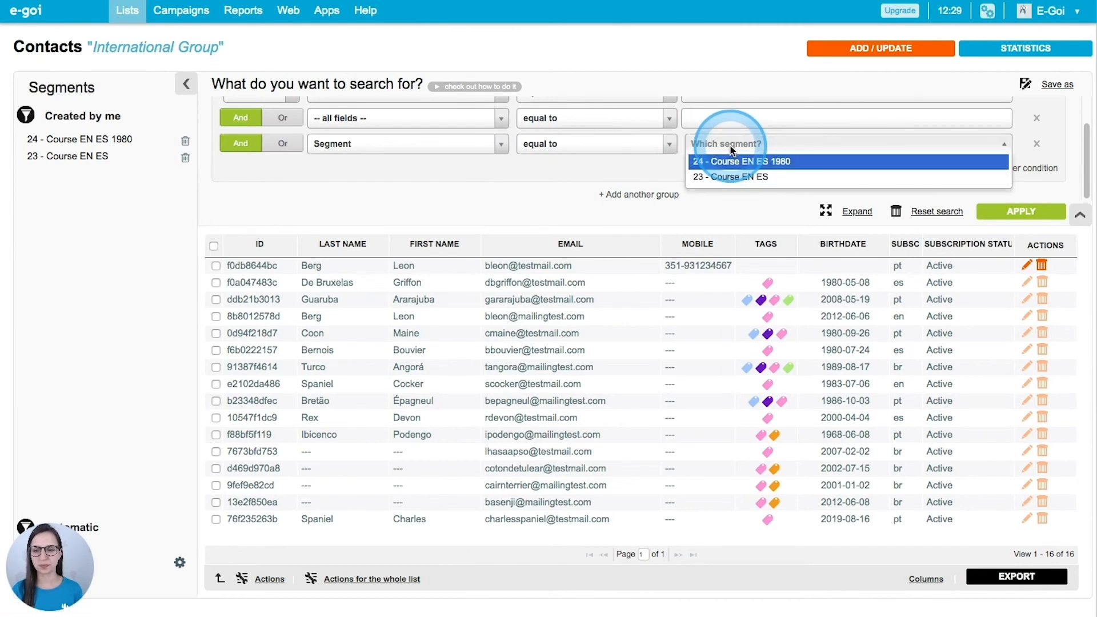
click(732, 163)
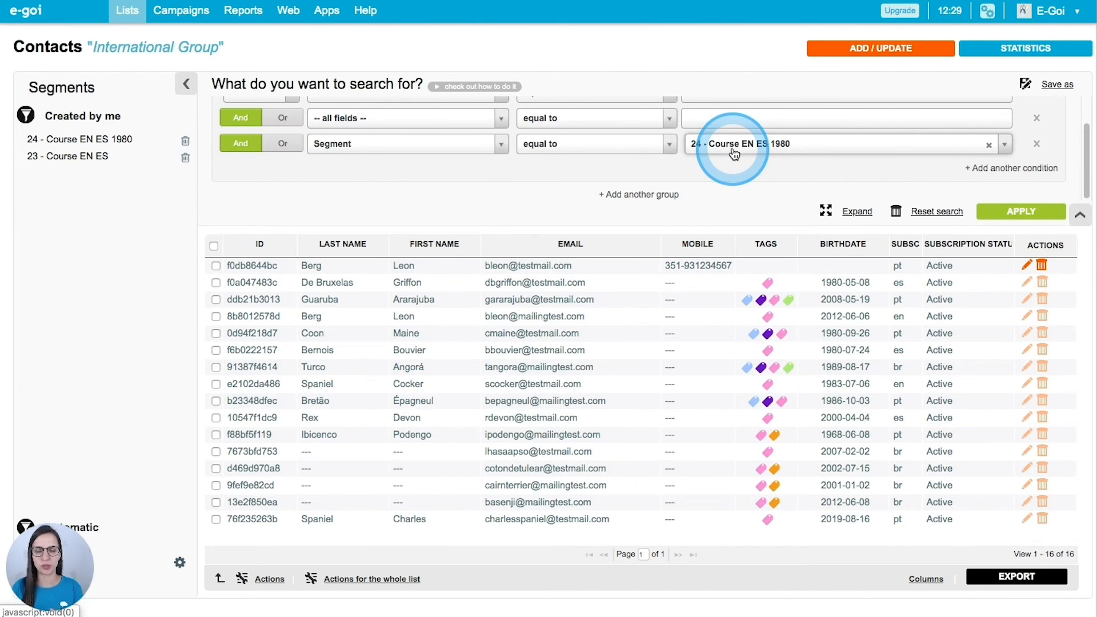
Add another condition group to the search and join it with Or.
click(657, 195)
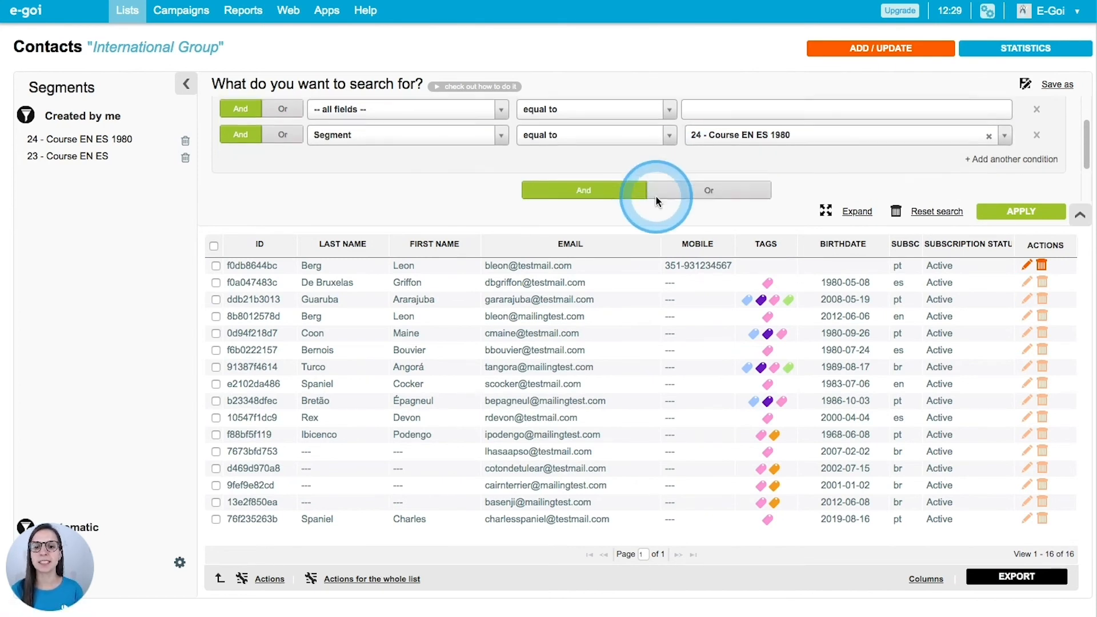
click(704, 117)
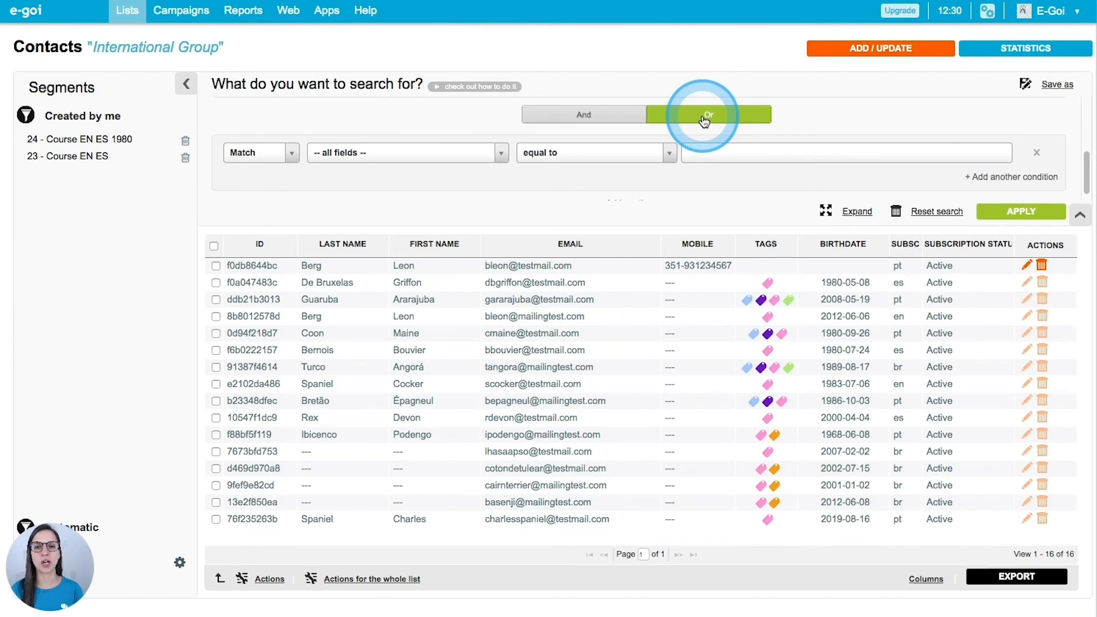
scroll(1023, 177, up, 3)
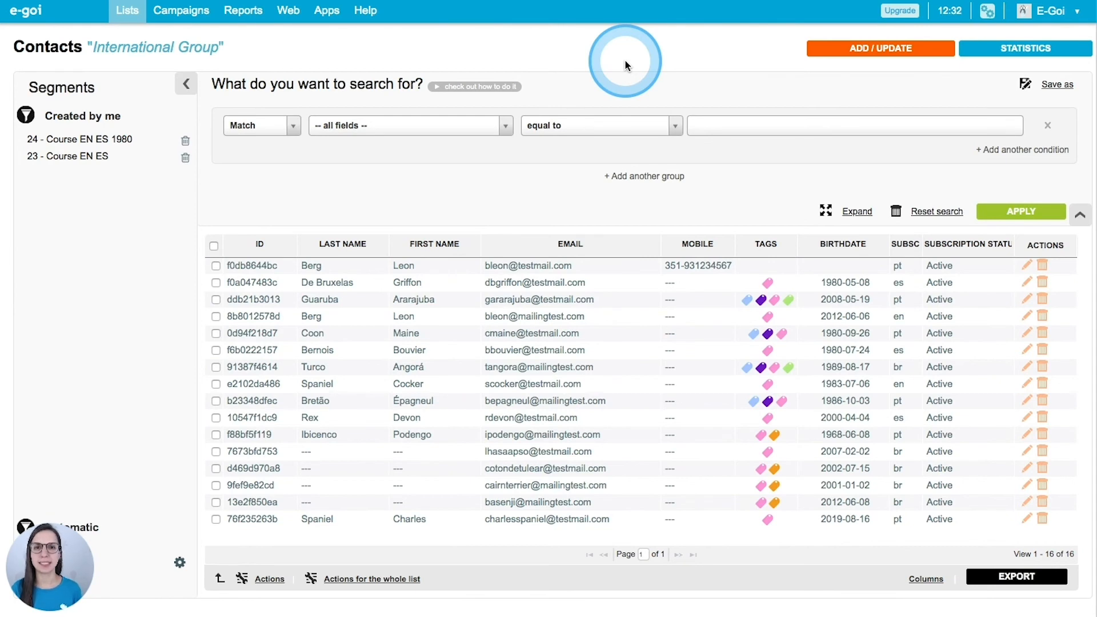
Open the saved segment "Course EN ES 1980" and also open it for editing from the International Group list's segment settings.
click(100, 147)
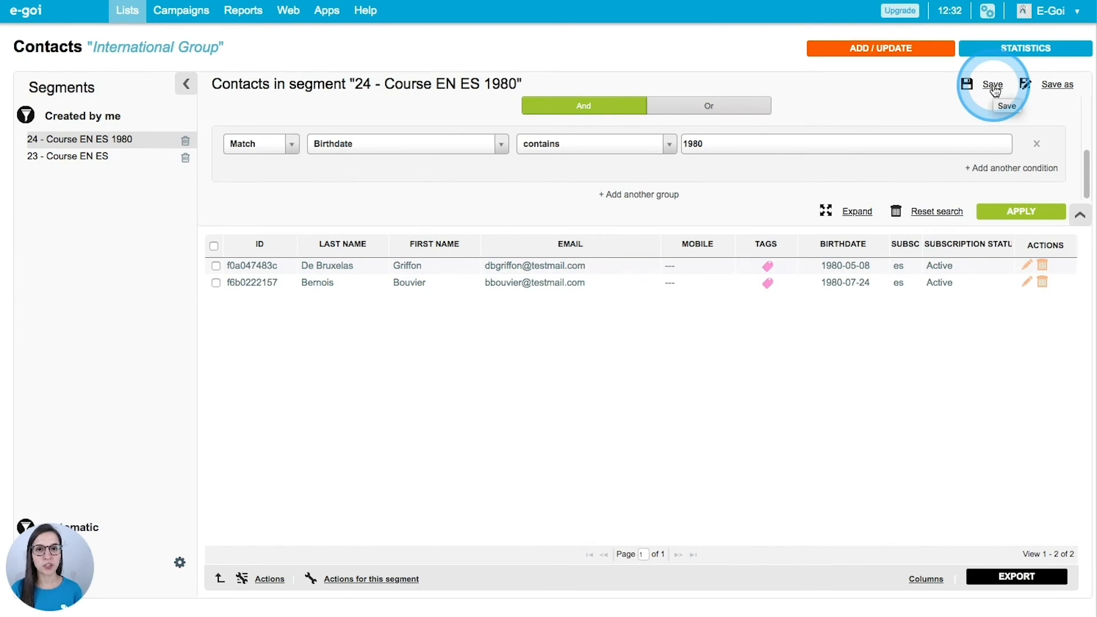
click(127, 17)
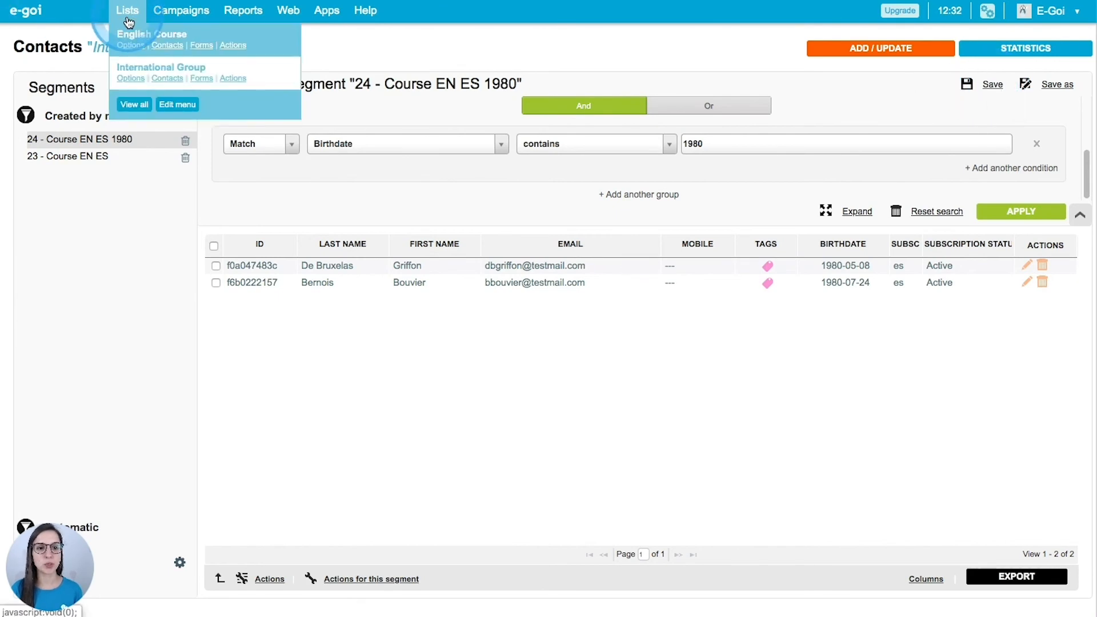
click(131, 79)
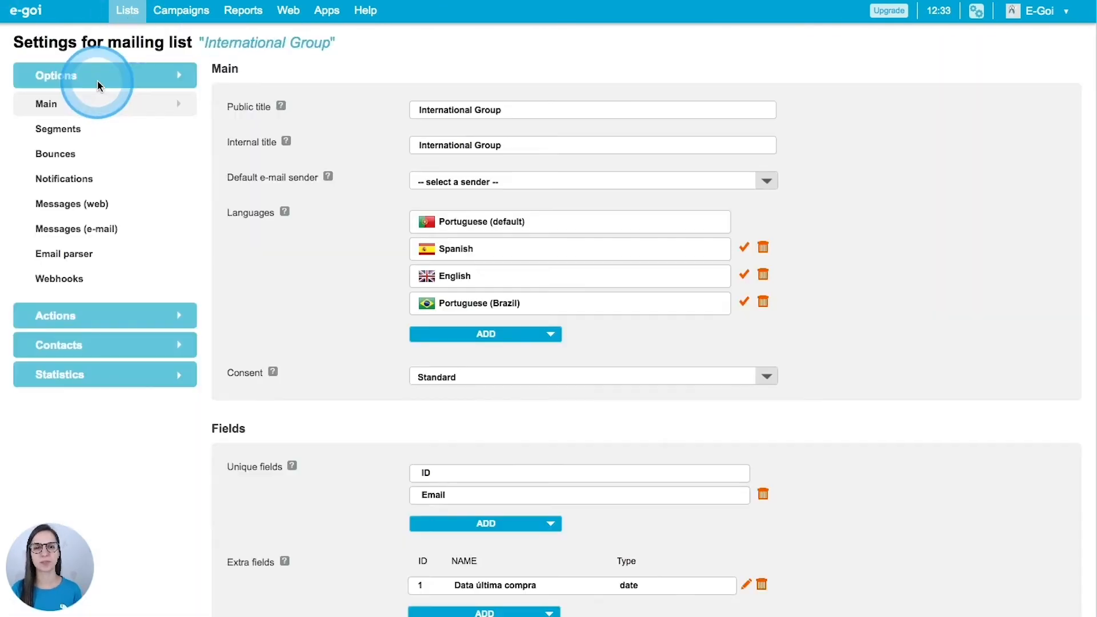
click(64, 130)
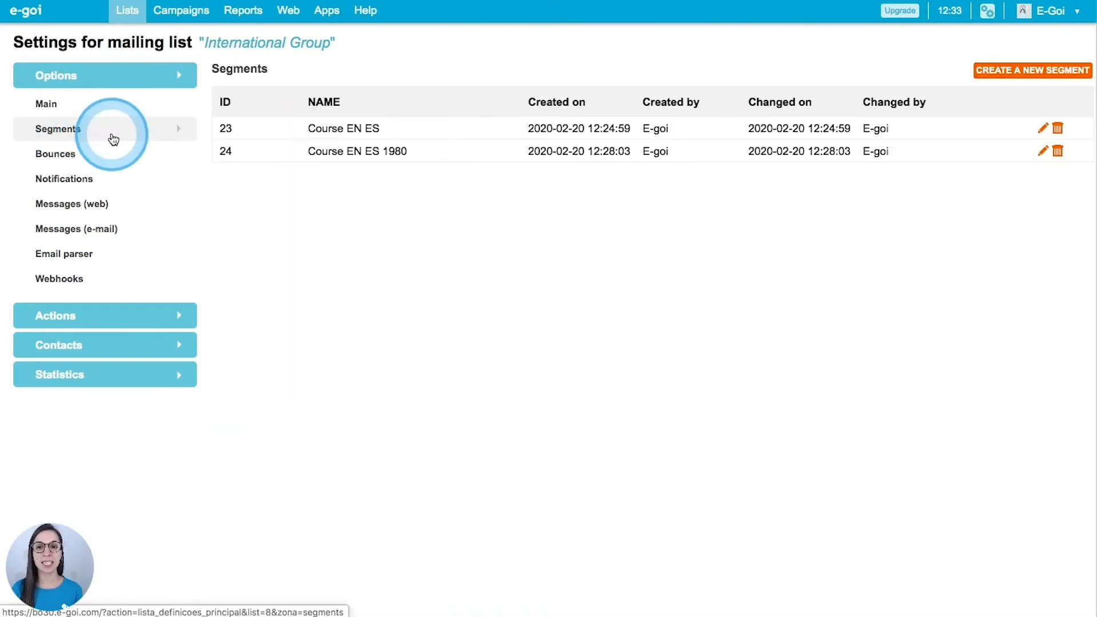
click(1044, 152)
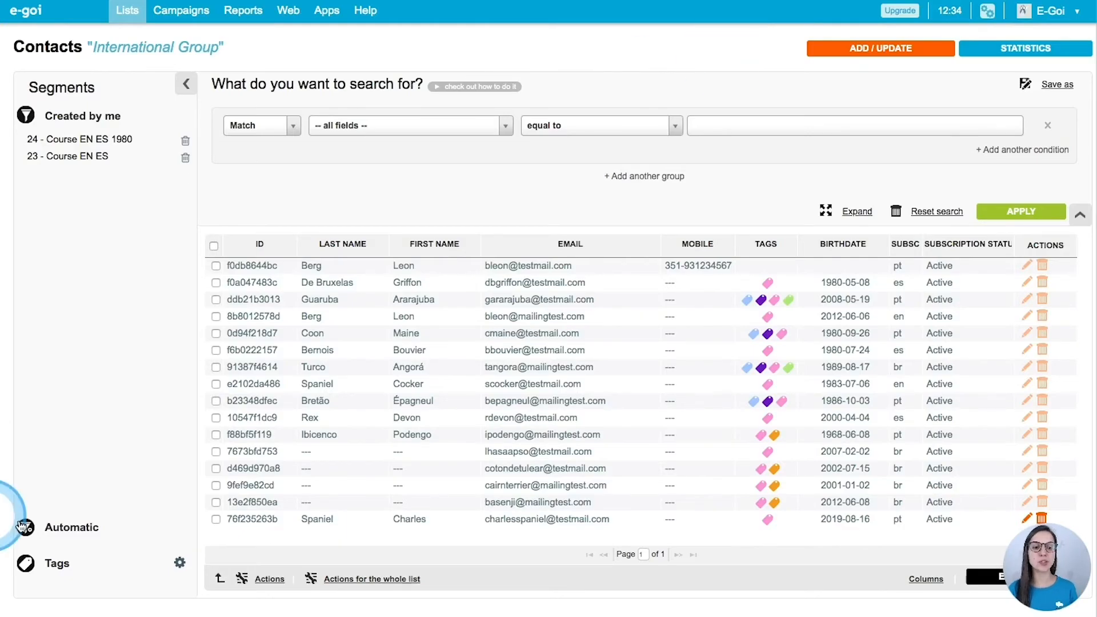
View the automatic segments "Engaged subscribers" and "No opens since a specific date until today".
click(78, 525)
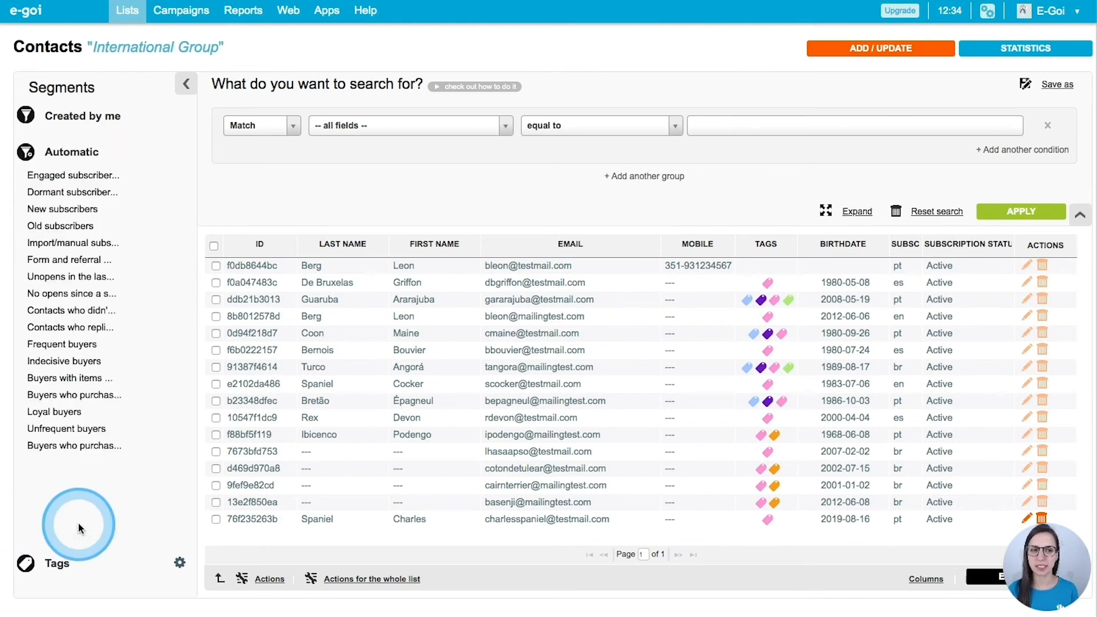
click(73, 176)
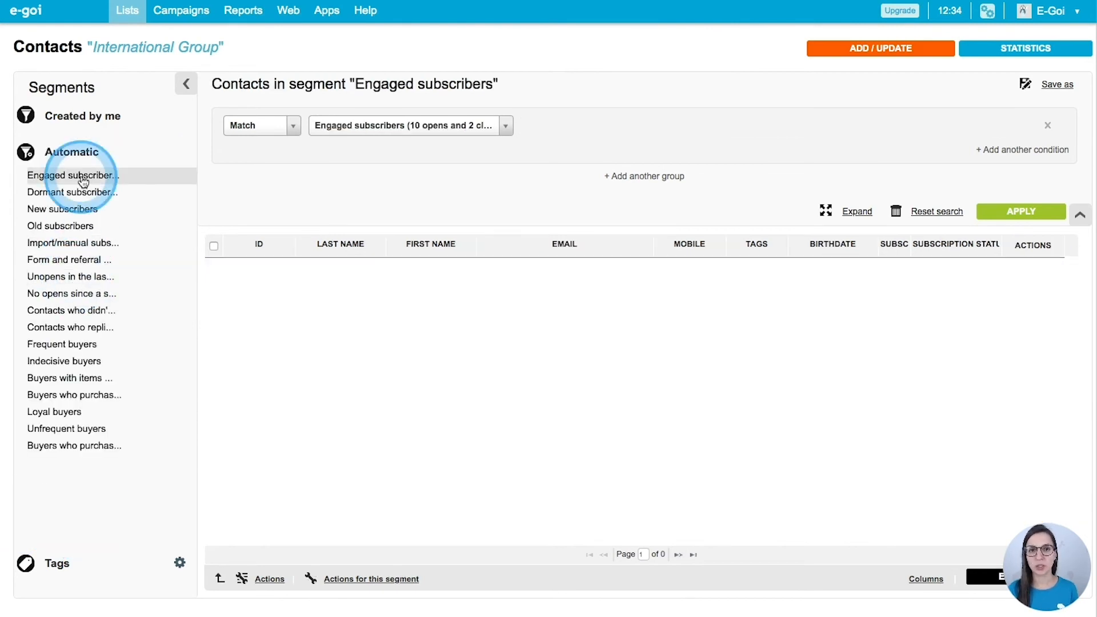
click(76, 300)
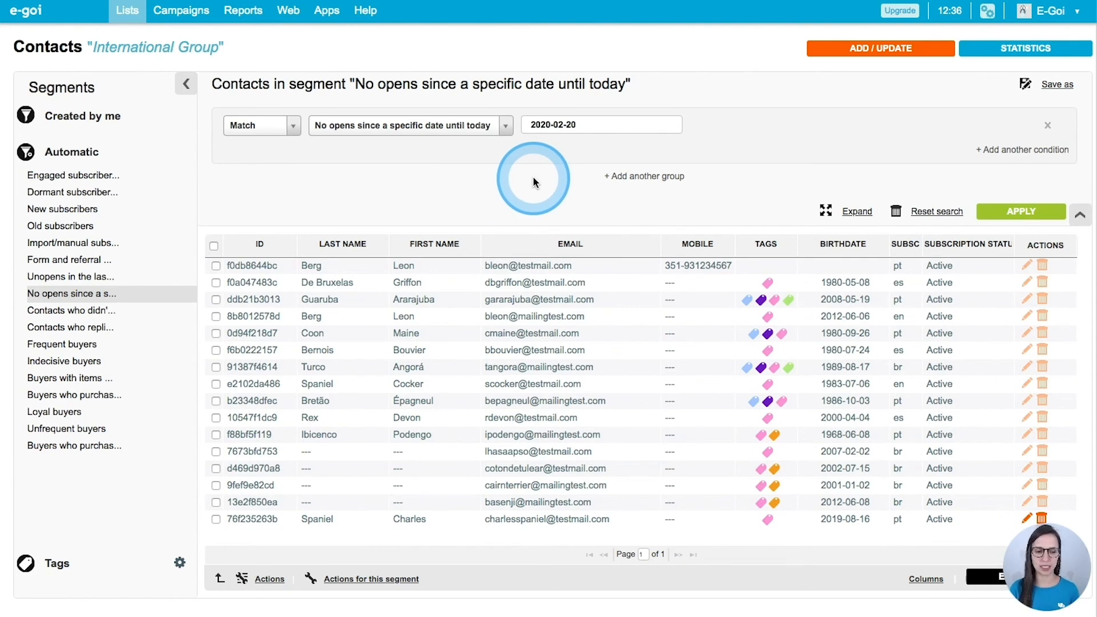
Create a purple tag named "Finished Course" in the tag manager and close the manager.
click(66, 566)
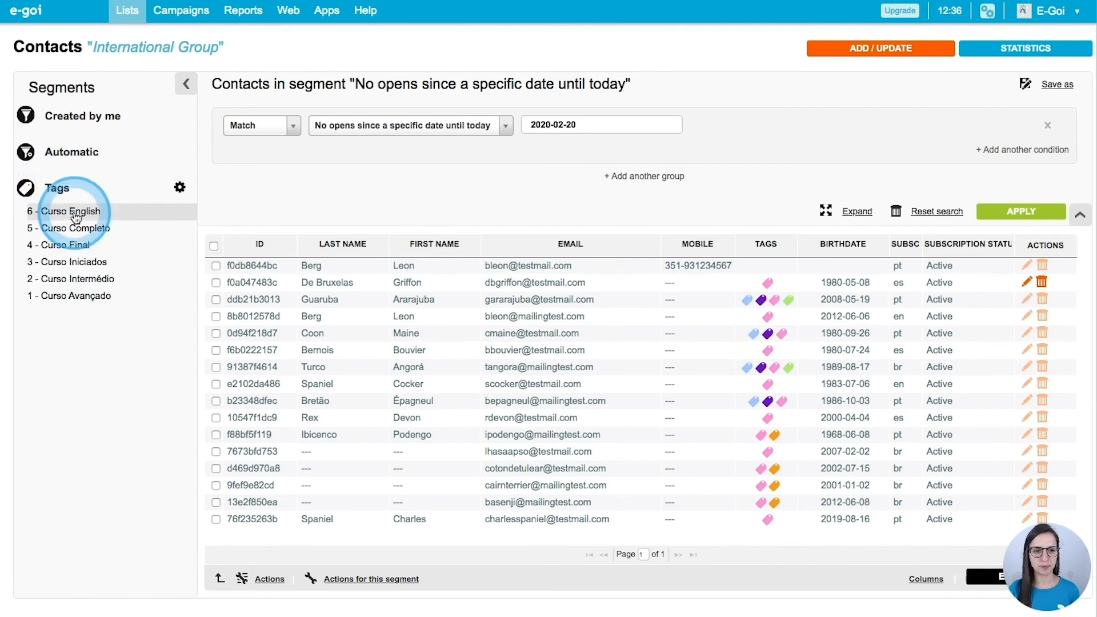
click(181, 190)
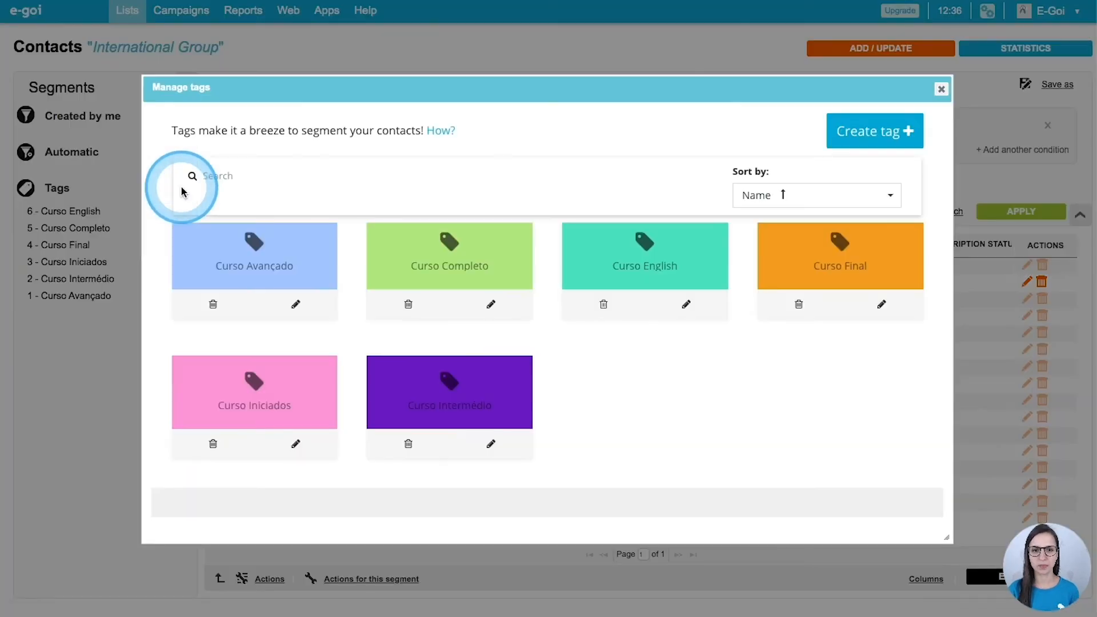
click(874, 131)
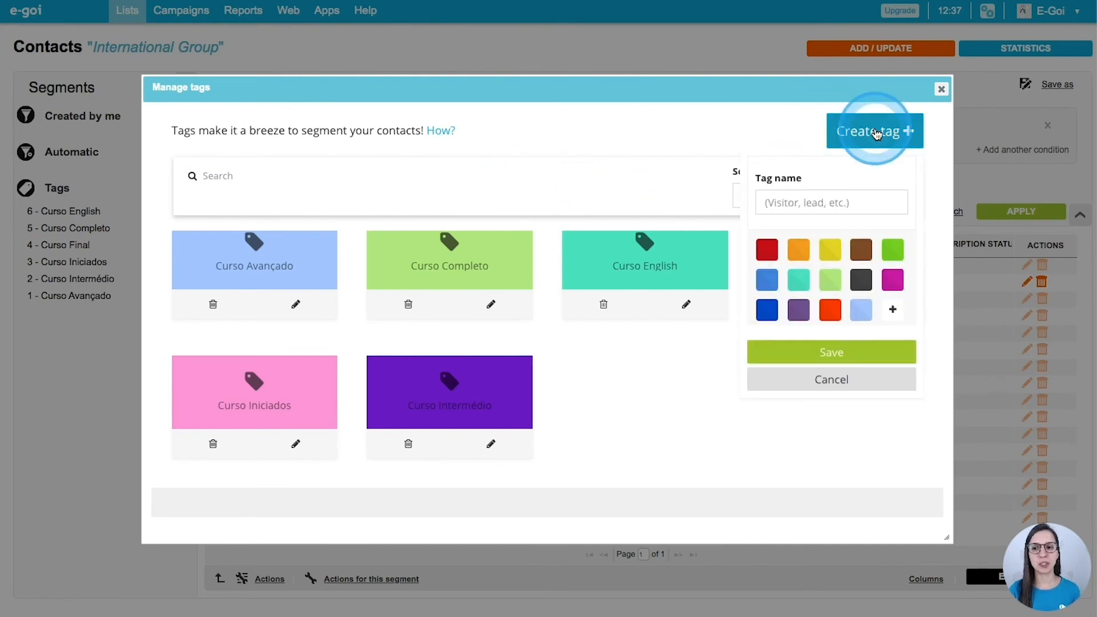
click(824, 203)
text(Finished Course)
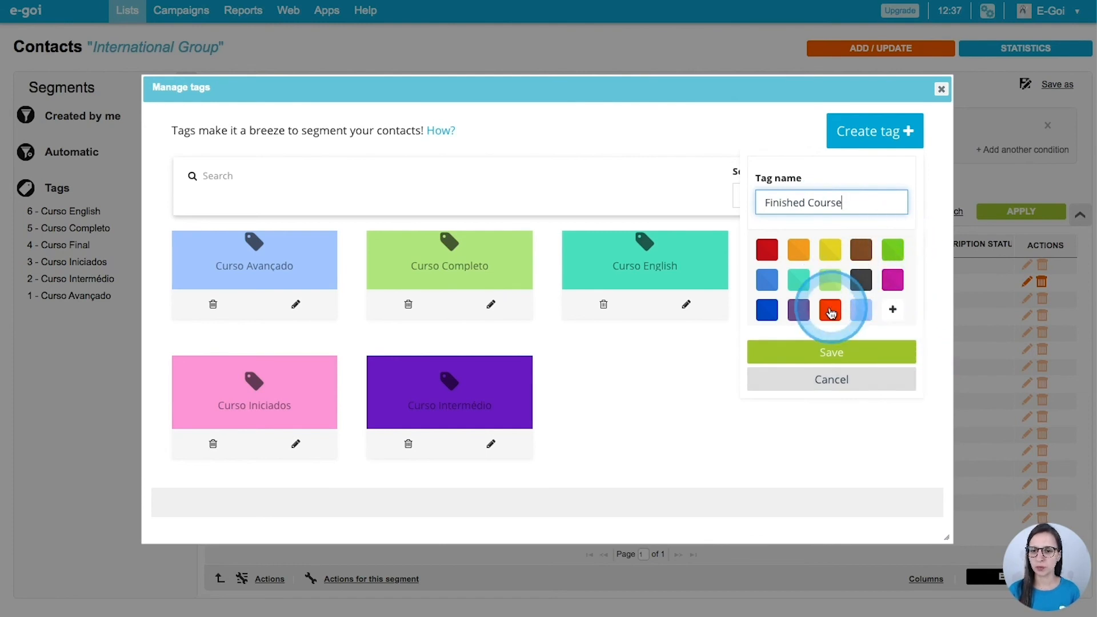
click(803, 314)
click(837, 353)
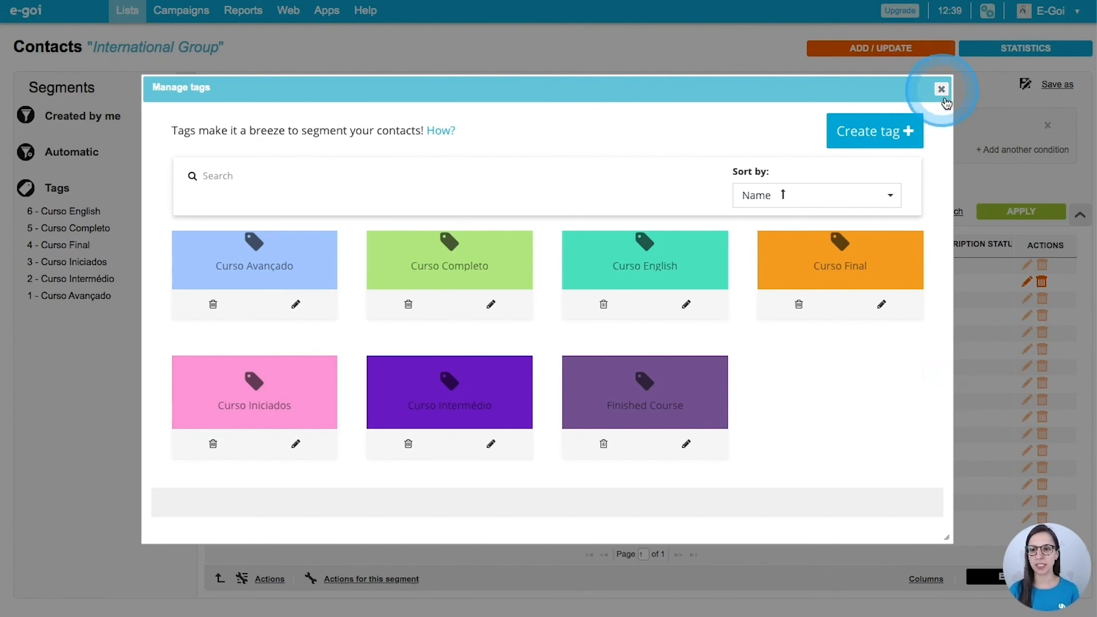
click(1000, 122)
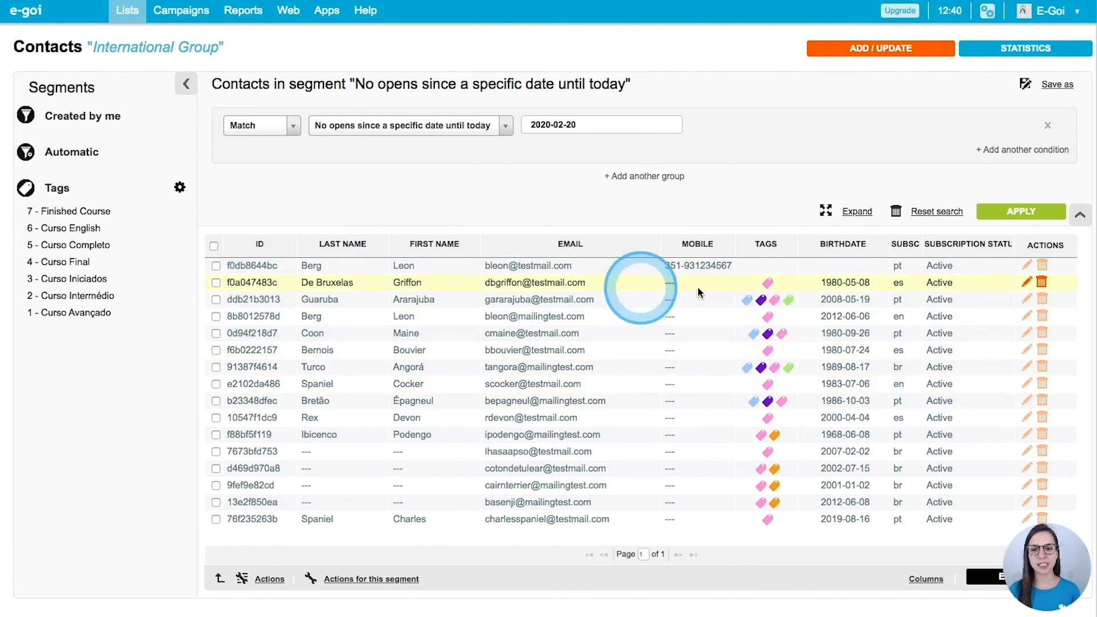
Open the second contact in the list for editing and add the "Finished Course" tag to it.
click(1028, 284)
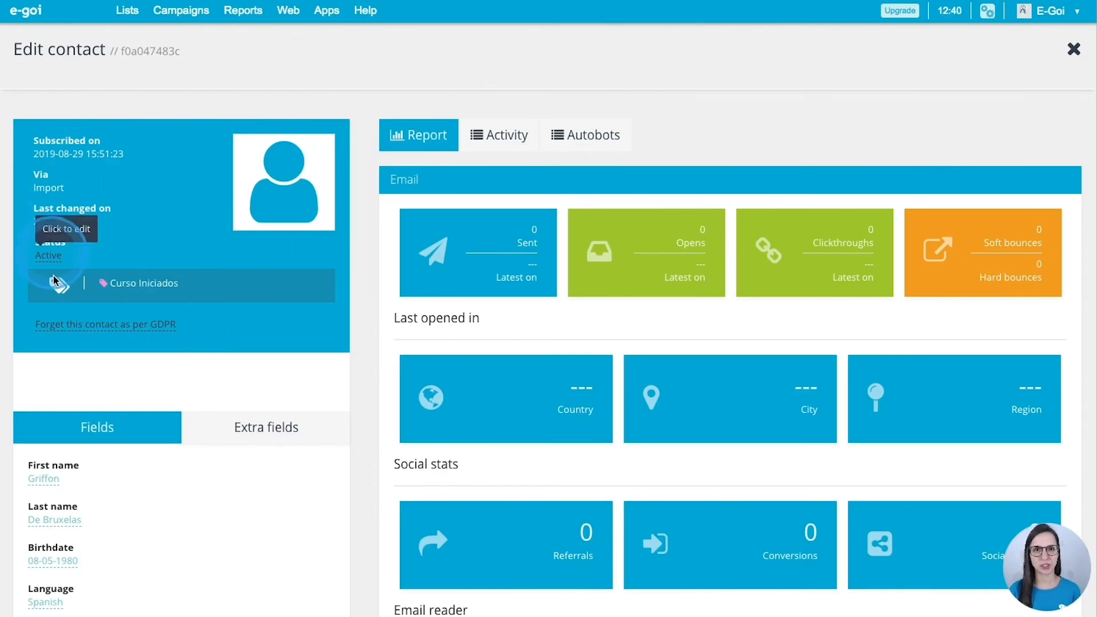
click(146, 288)
click(137, 309)
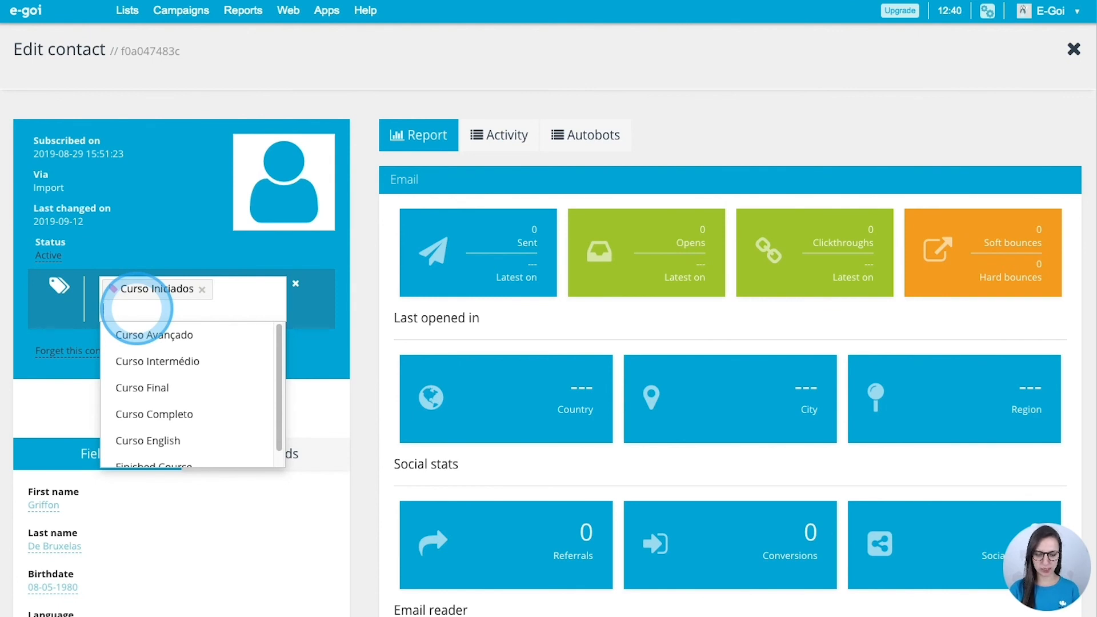
text(finis)
click(151, 335)
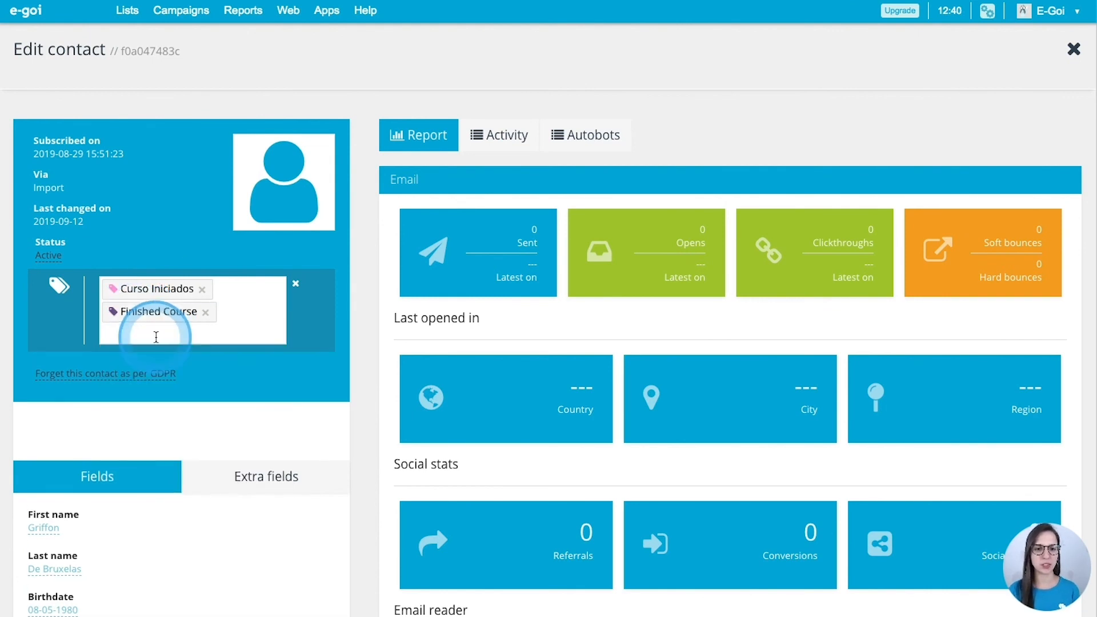
click(300, 296)
click(297, 283)
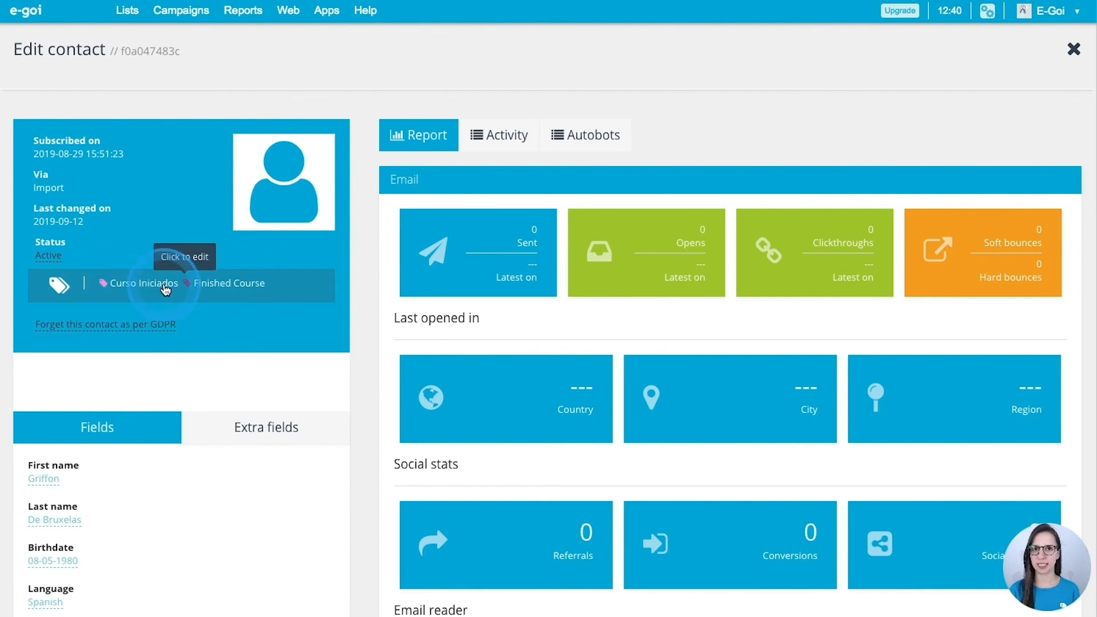
Back in the contact list, add the "Finished Course" tag to the 11th, 12th, 14th and 16th contacts in bulk and save the changes.
click(127, 10)
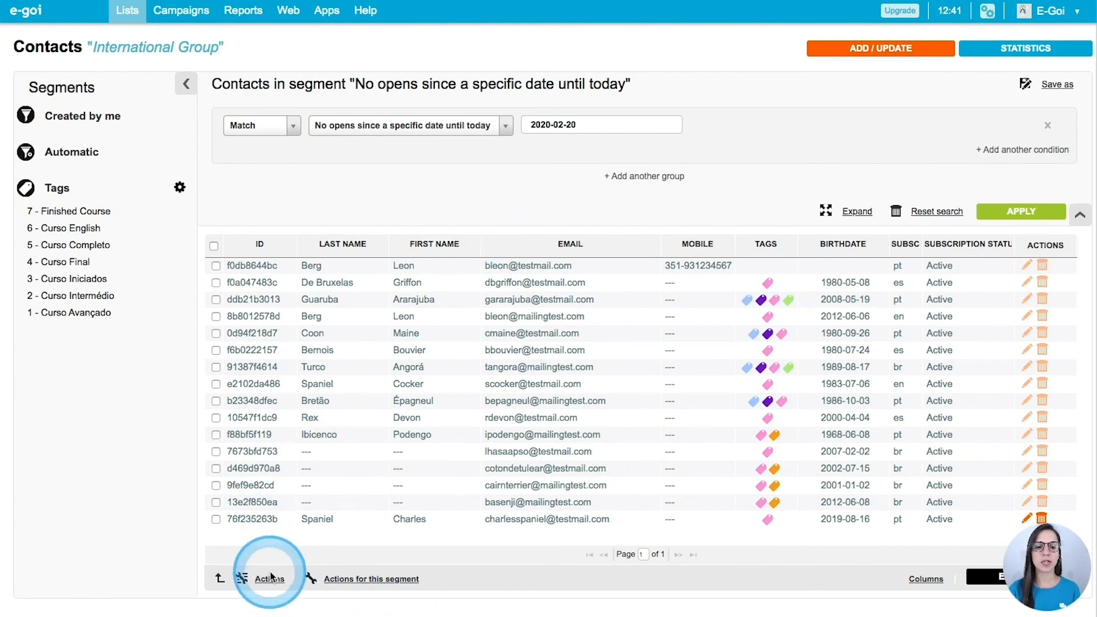
click(216, 519)
click(216, 485)
click(216, 451)
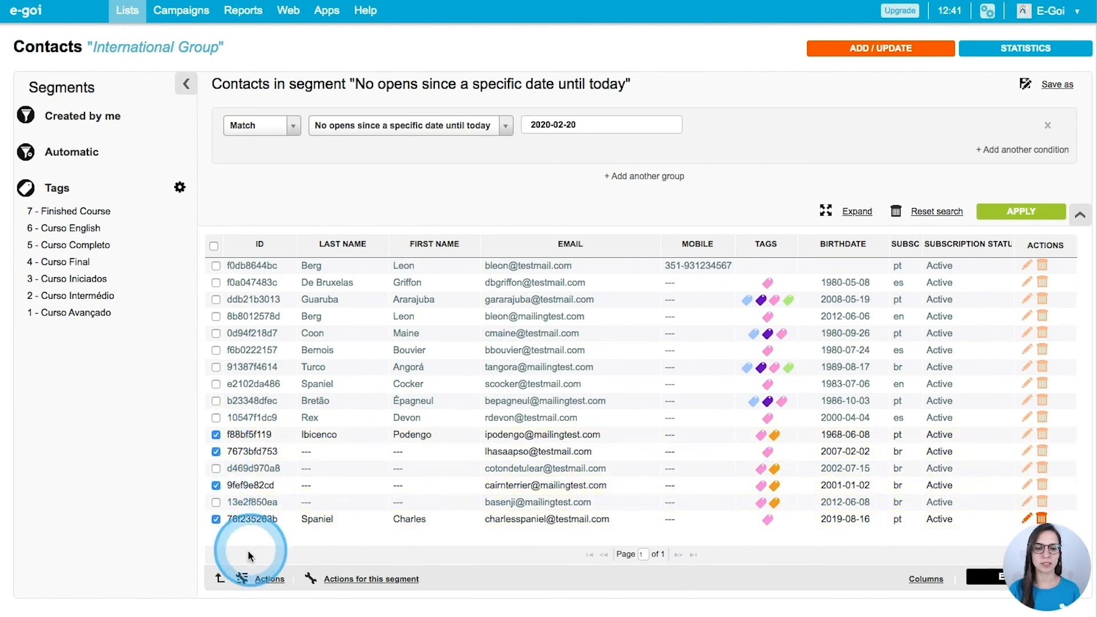
click(268, 579)
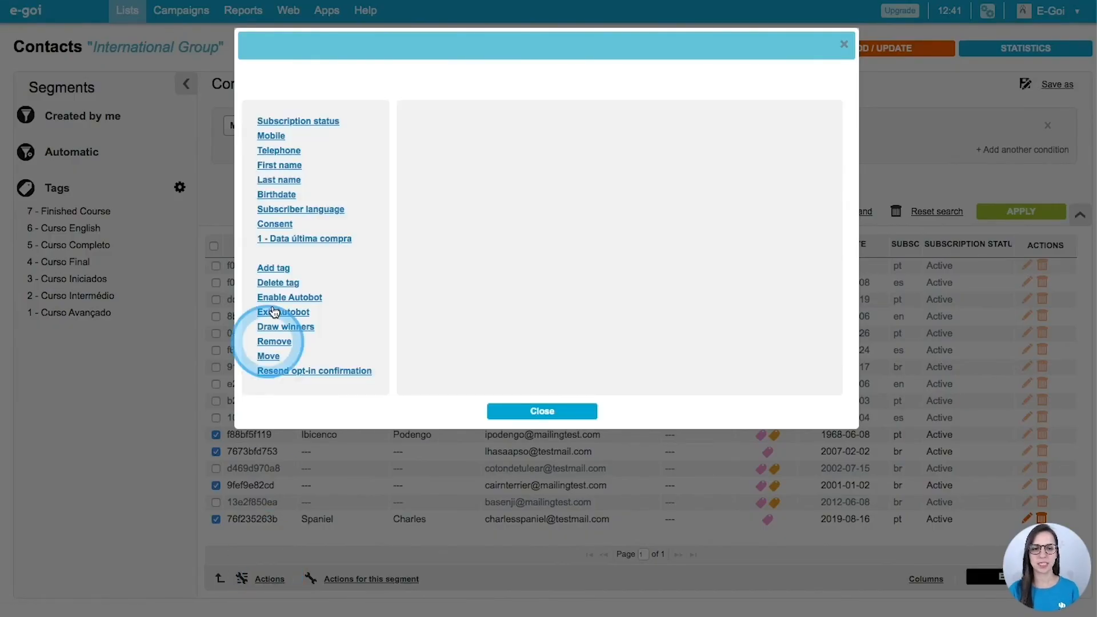
click(274, 269)
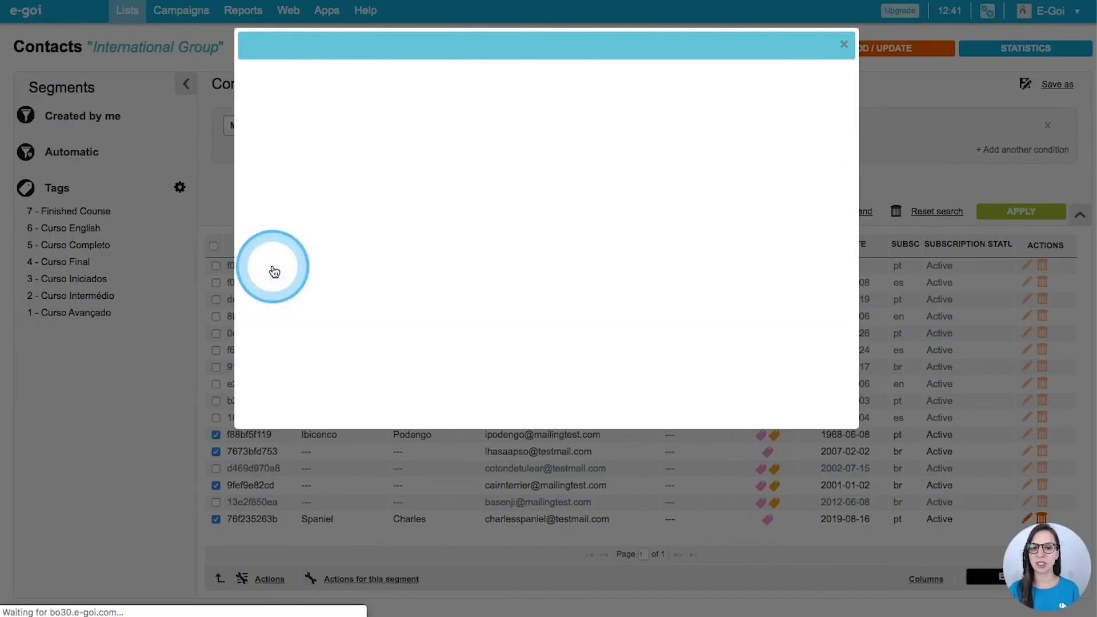
click(506, 147)
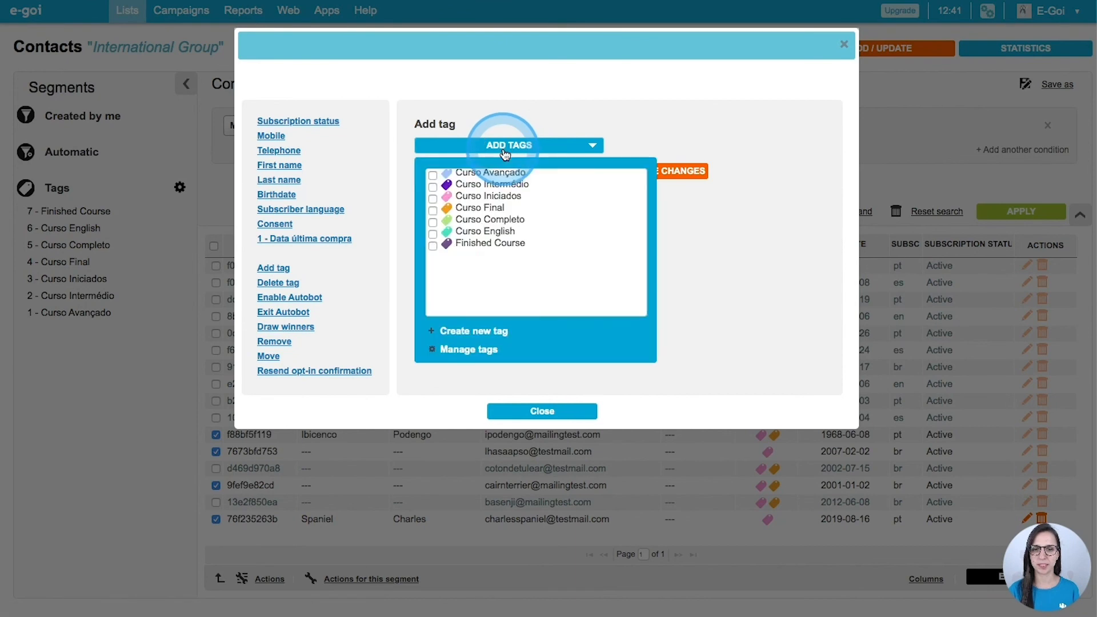
click(433, 246)
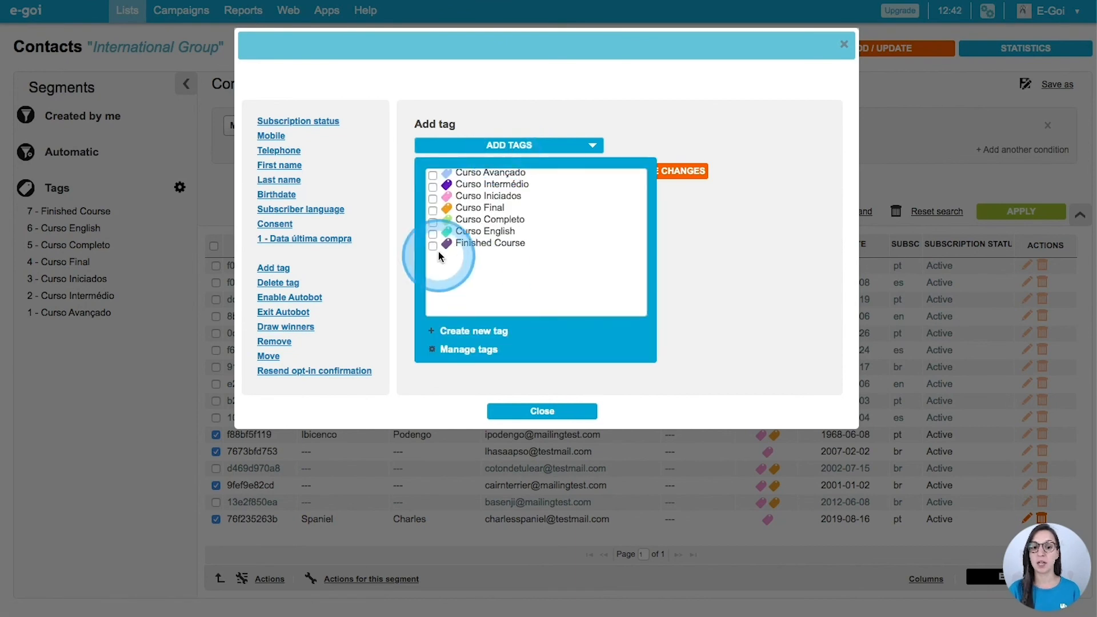
click(519, 403)
click(663, 188)
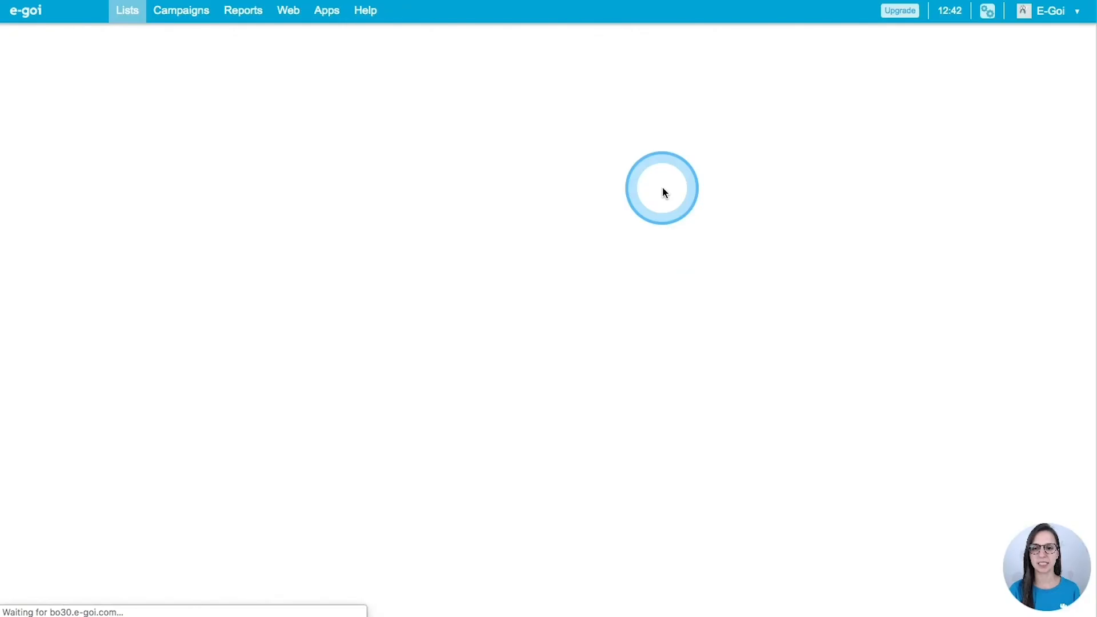